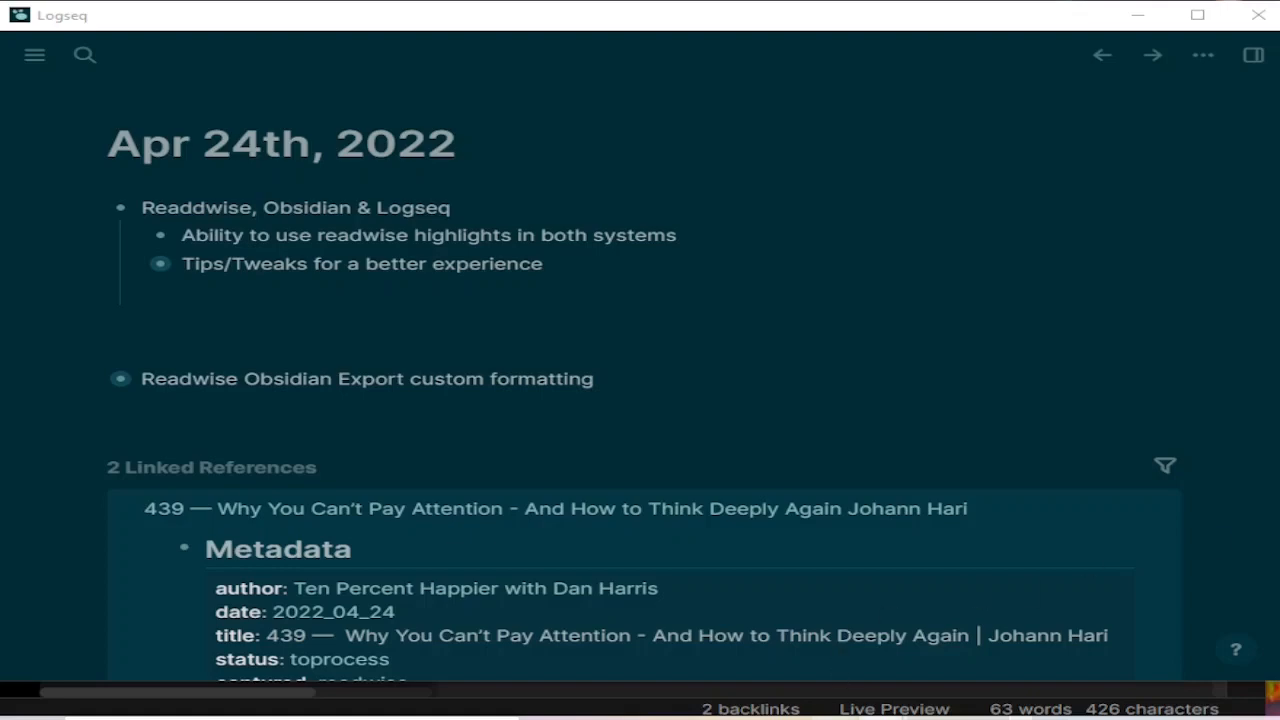
- Switch to the browser showing Readwise's Obsidian Export preferences and move its window fully into view at the start of the page
click(950, 632)
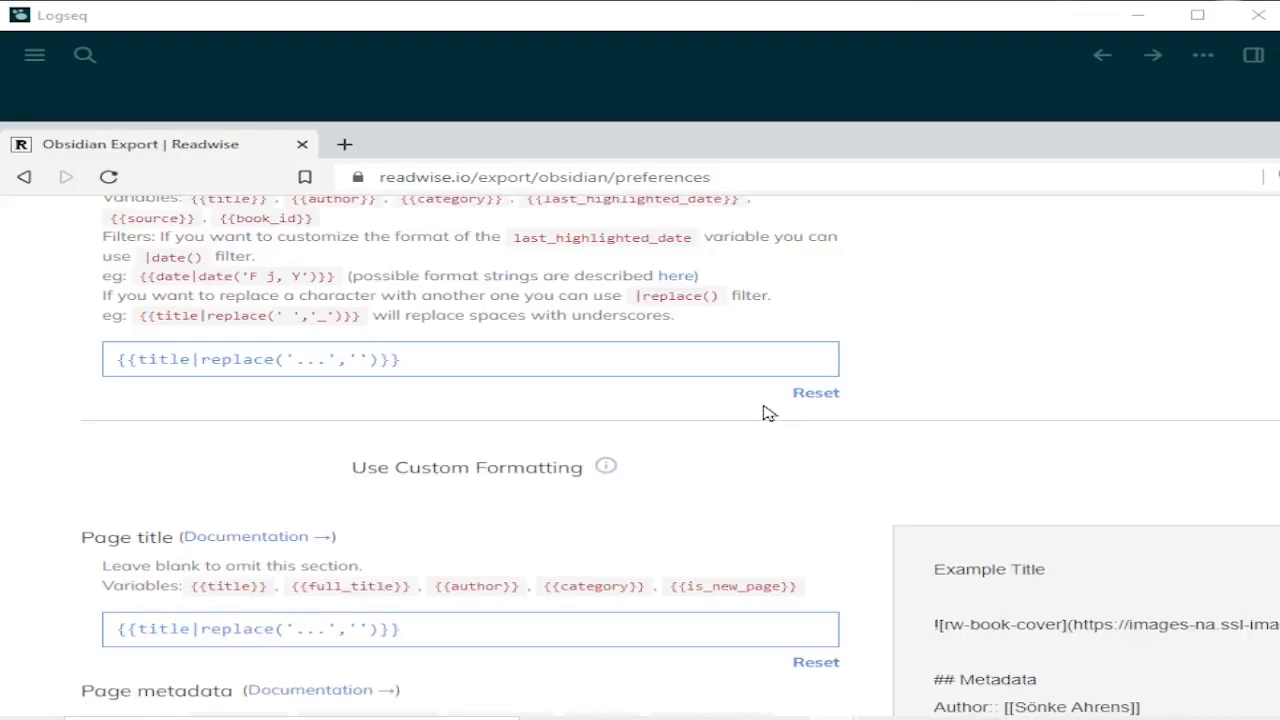
scroll(766, 414, up, 15)
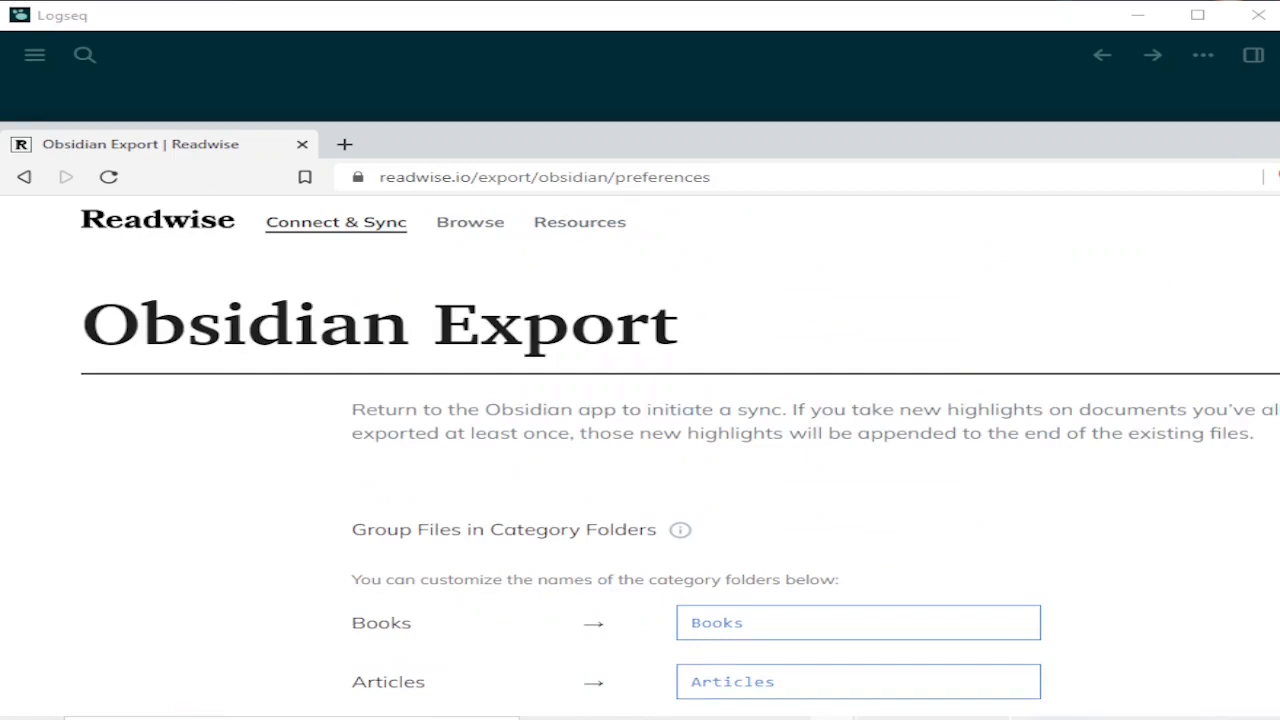
drag(701, 153, 714, 23)
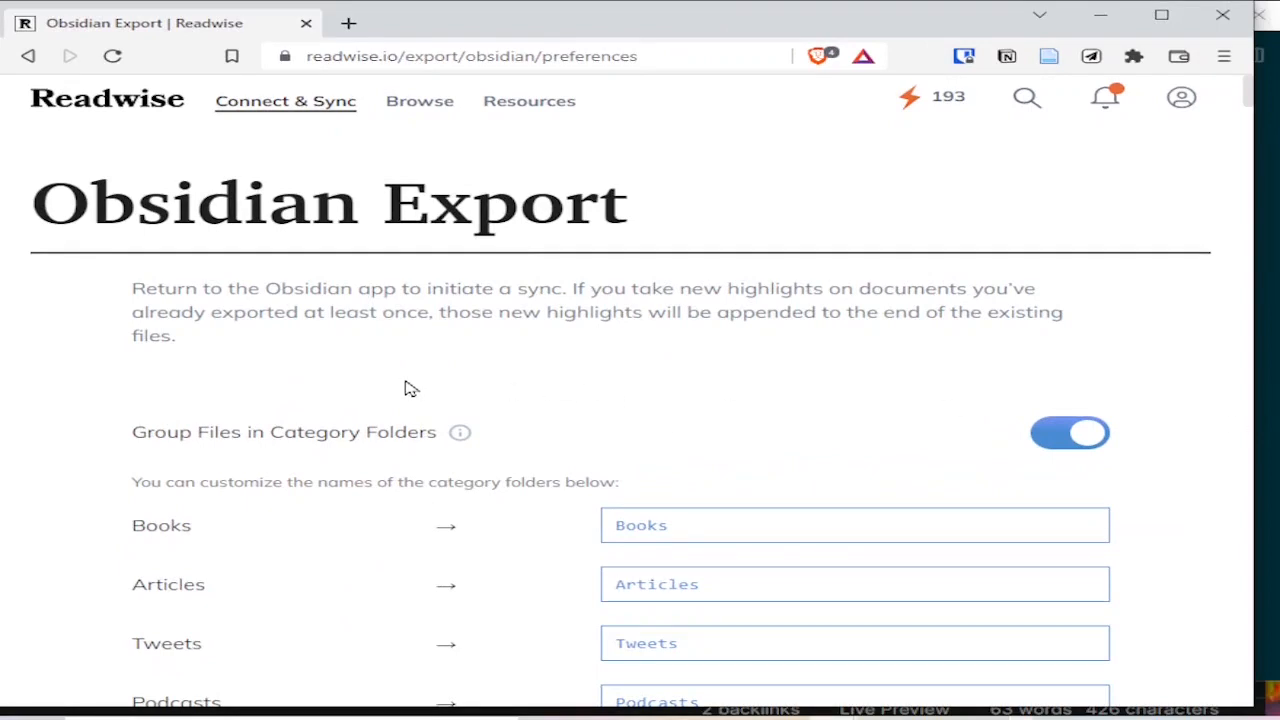
- Look through the export preferences from the category folders through file name, page title, metadata and highlight templates to YAML front matter
scroll(410, 388, down, 5)
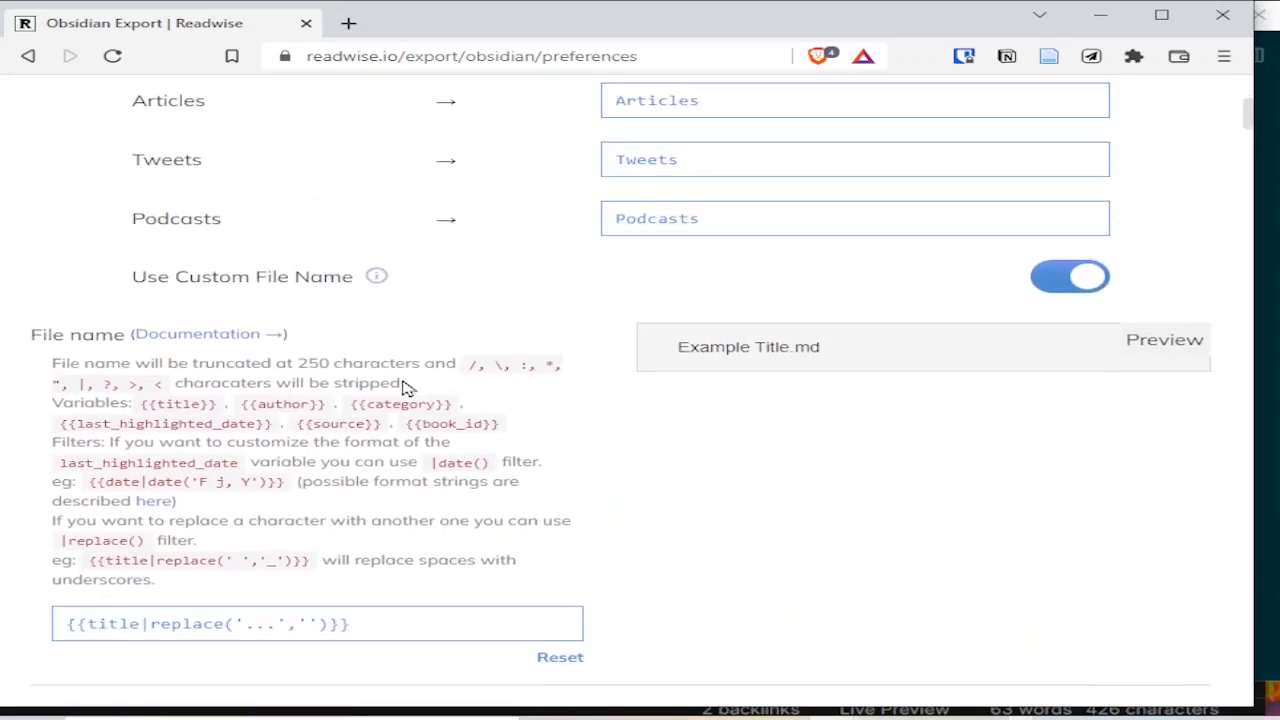
scroll(403, 374, down, 3)
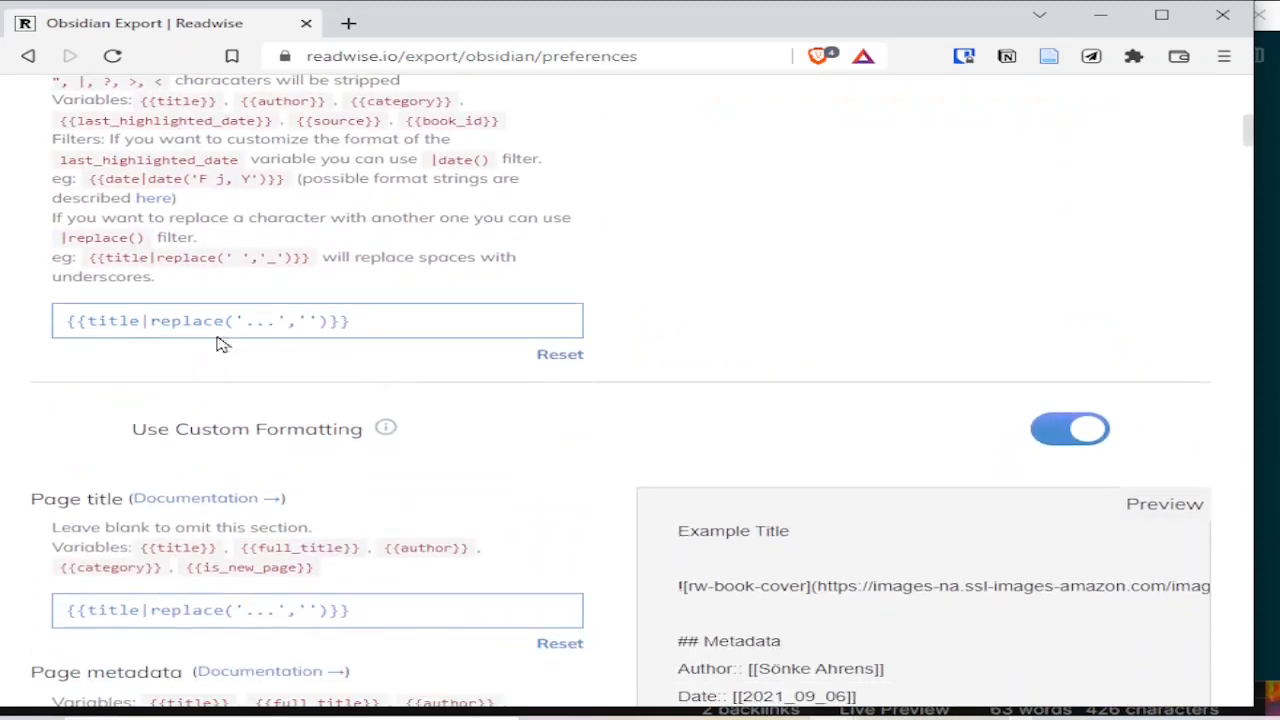
scroll(400, 323, down, 1)
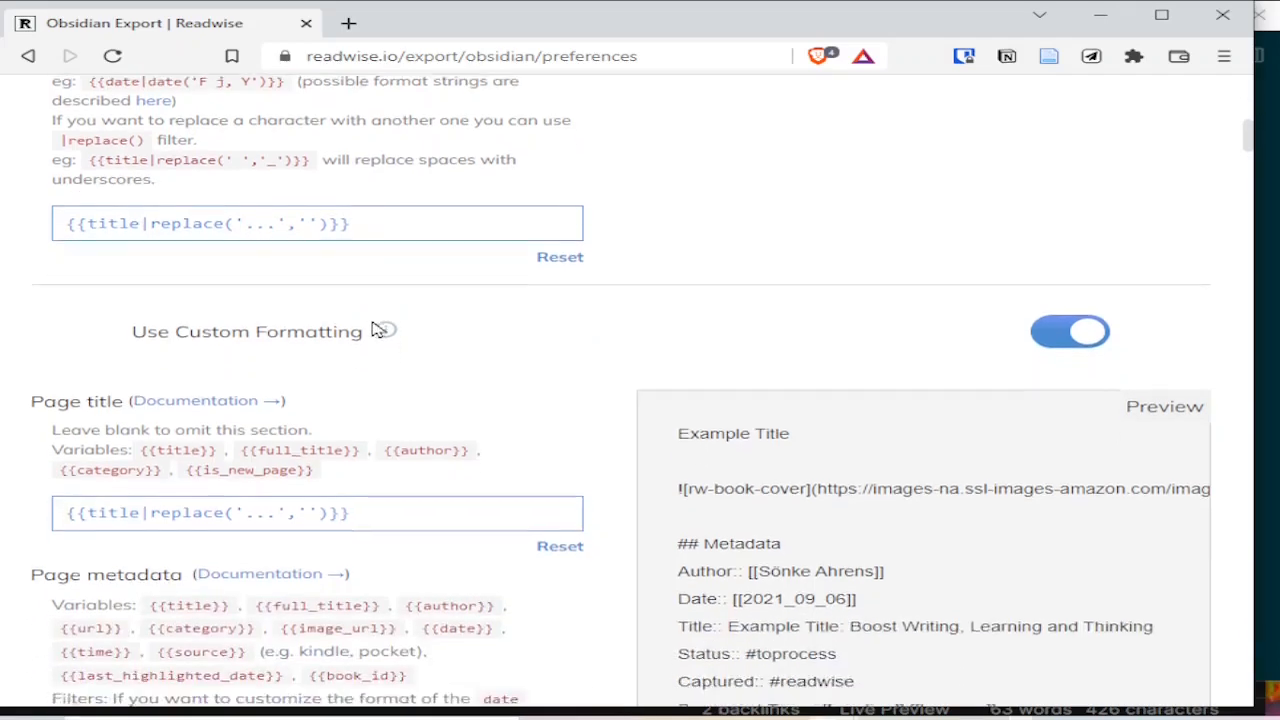
scroll(375, 330, down, 2)
scroll(206, 409, down, 2)
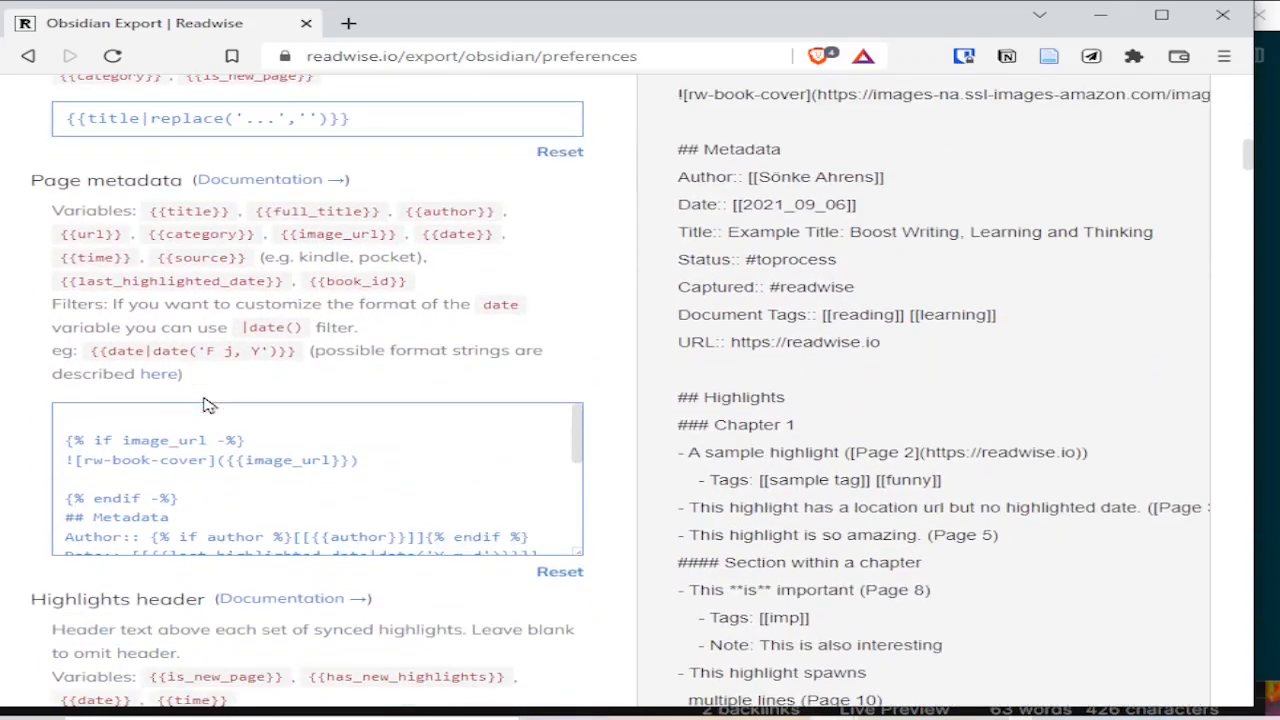
scroll(386, 346, down, 2)
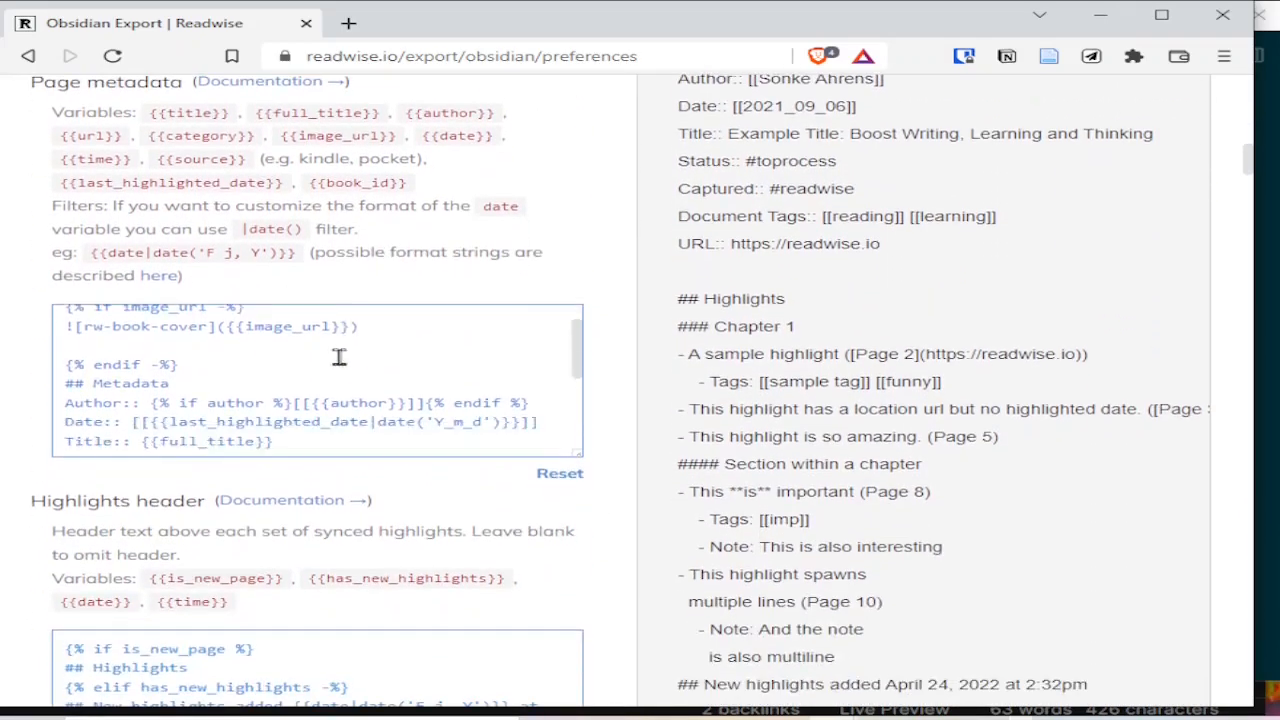
scroll(339, 357, down, 2)
scroll(326, 582, down, 4)
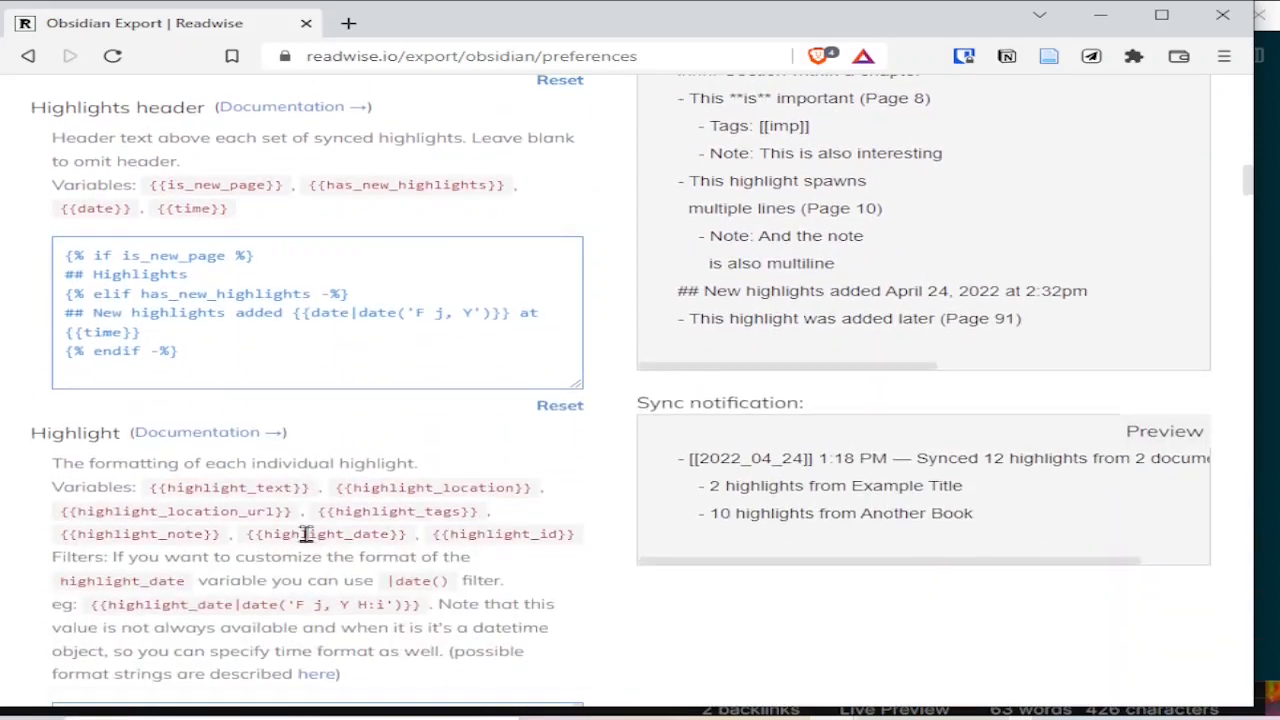
scroll(306, 533, down, 3)
scroll(234, 495, down, 3)
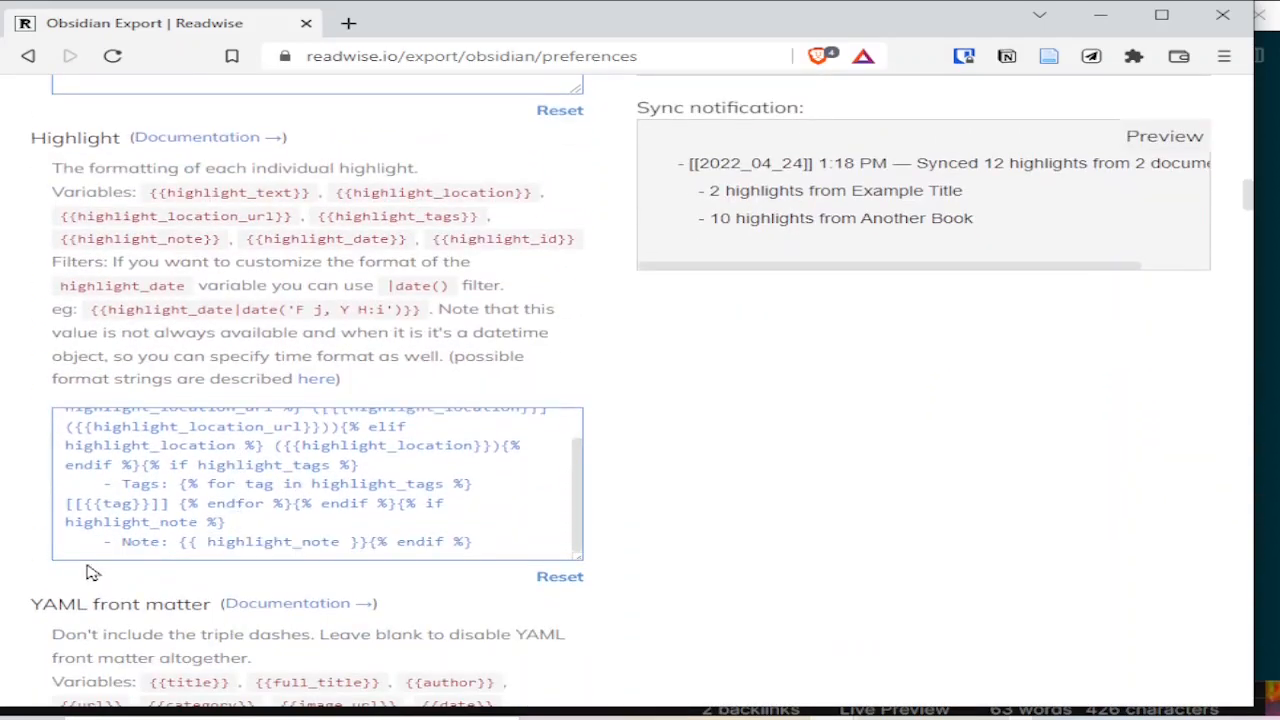
scroll(88, 572, down, 2)
scroll(200, 430, down, 1)
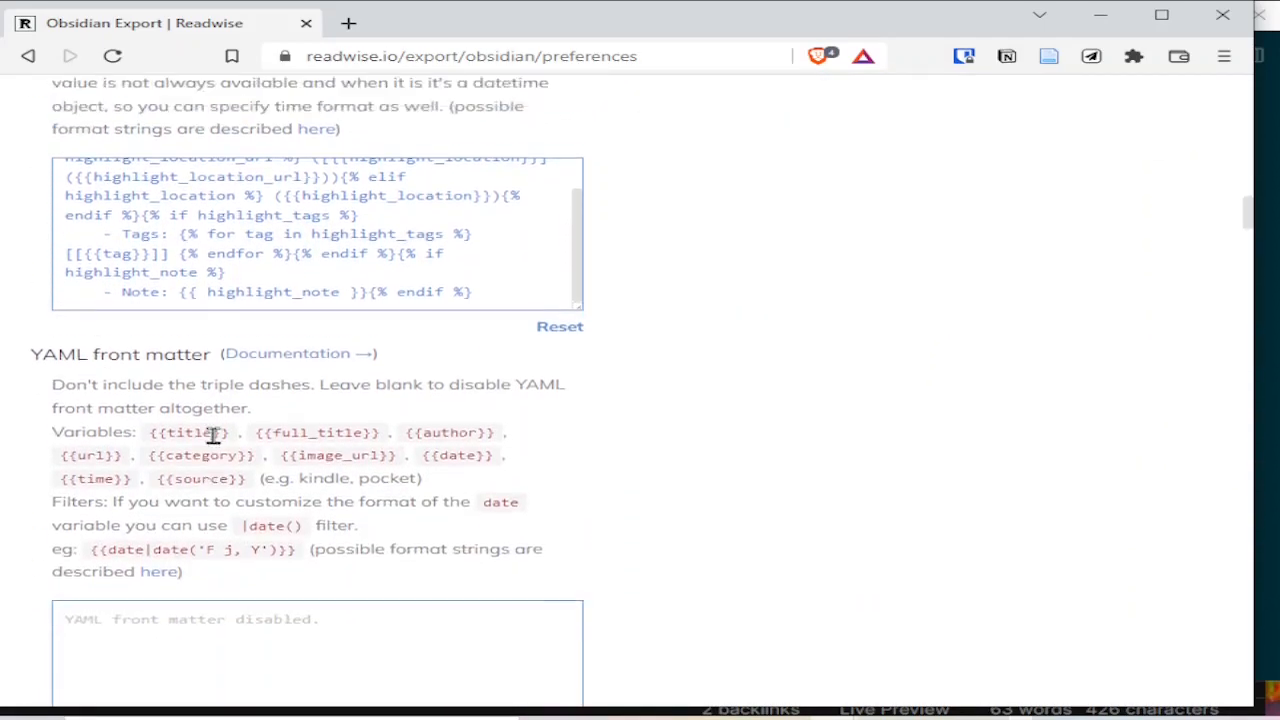
- Review the category folder grouping, the custom file name settings and the page title template from the start of the preferences
scroll(213, 435, up, 15)
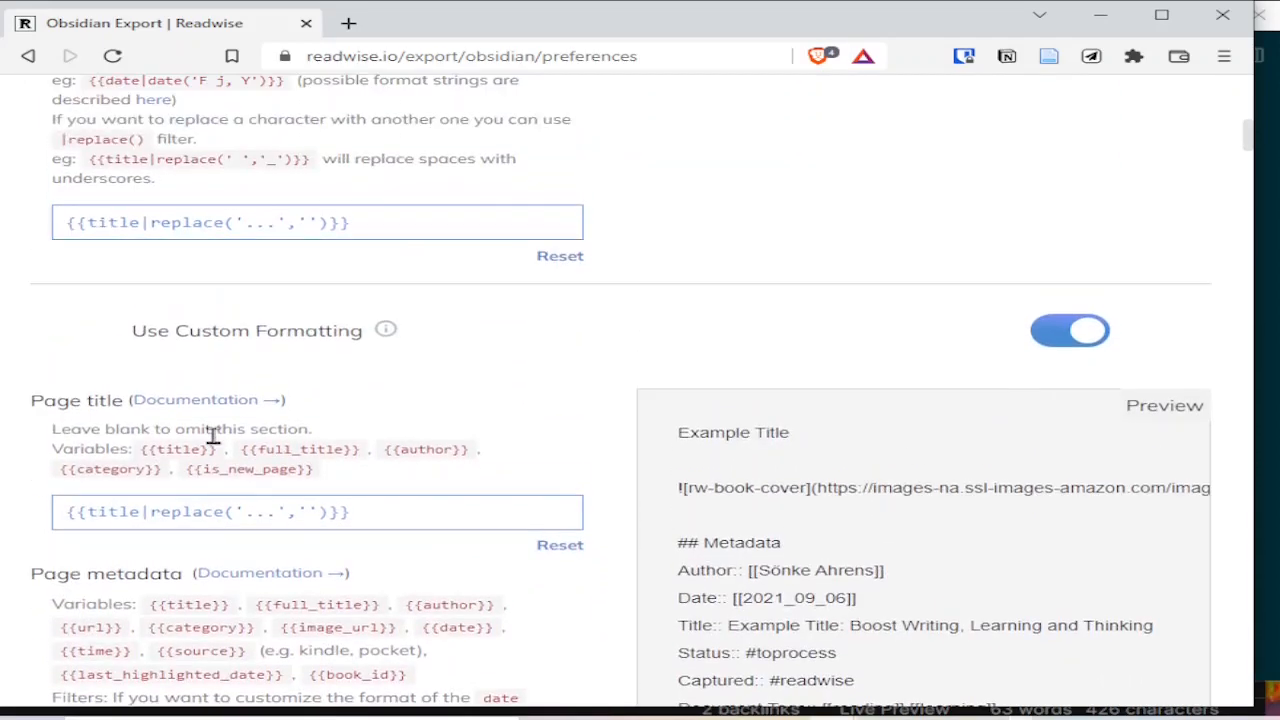
scroll(213, 435, up, 2)
scroll(211, 433, up, 2)
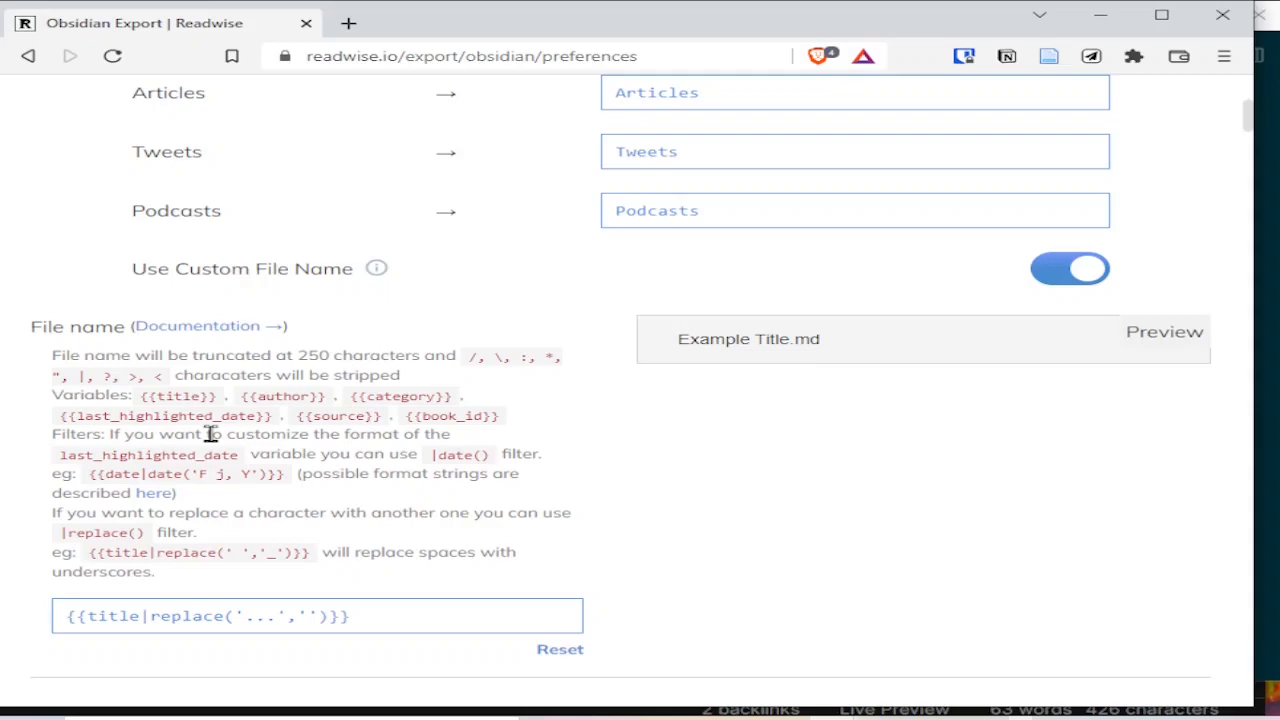
scroll(211, 433, up, 5)
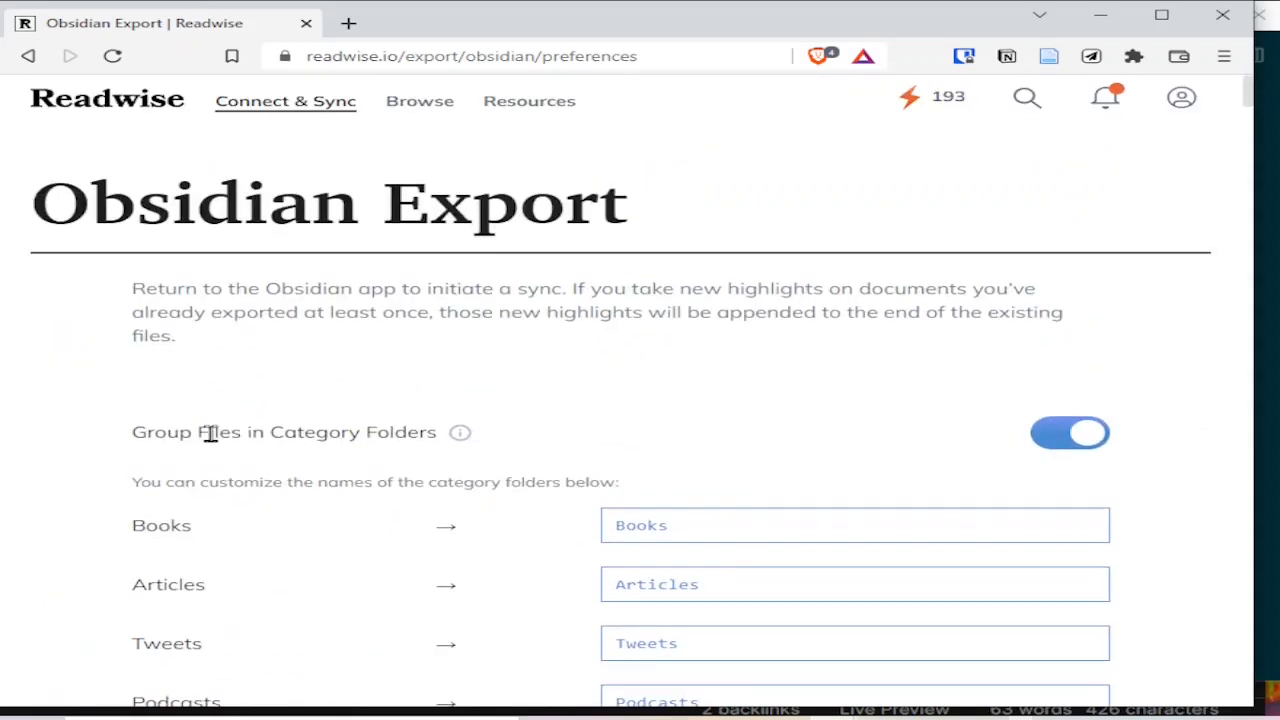
scroll(211, 433, down, 5)
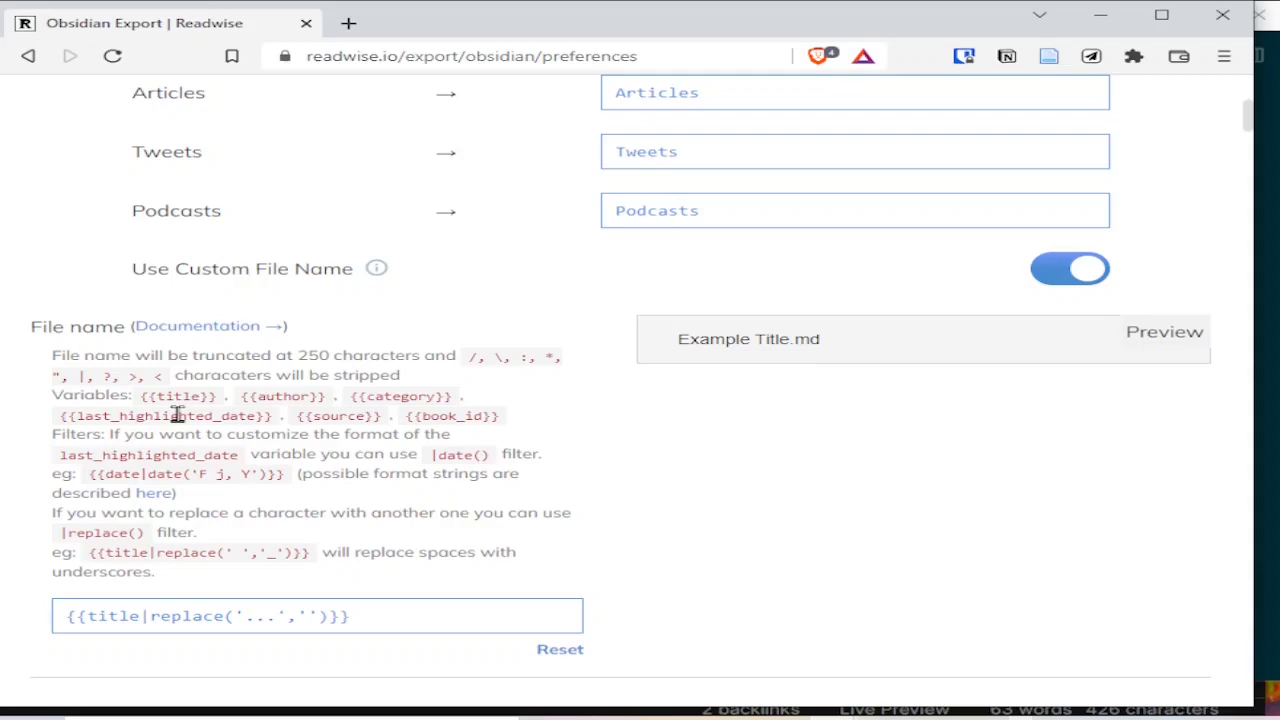
scroll(176, 414, down, 2)
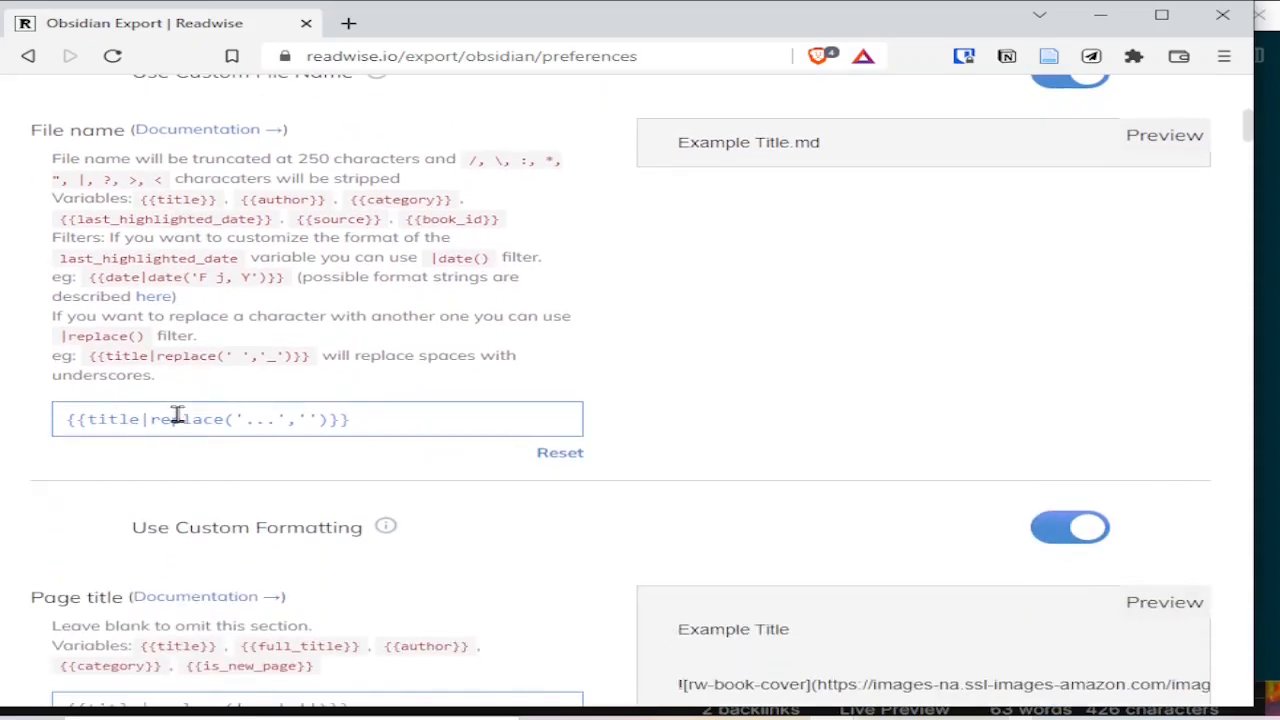
scroll(176, 414, down, 2)
scroll(176, 414, down, 2)
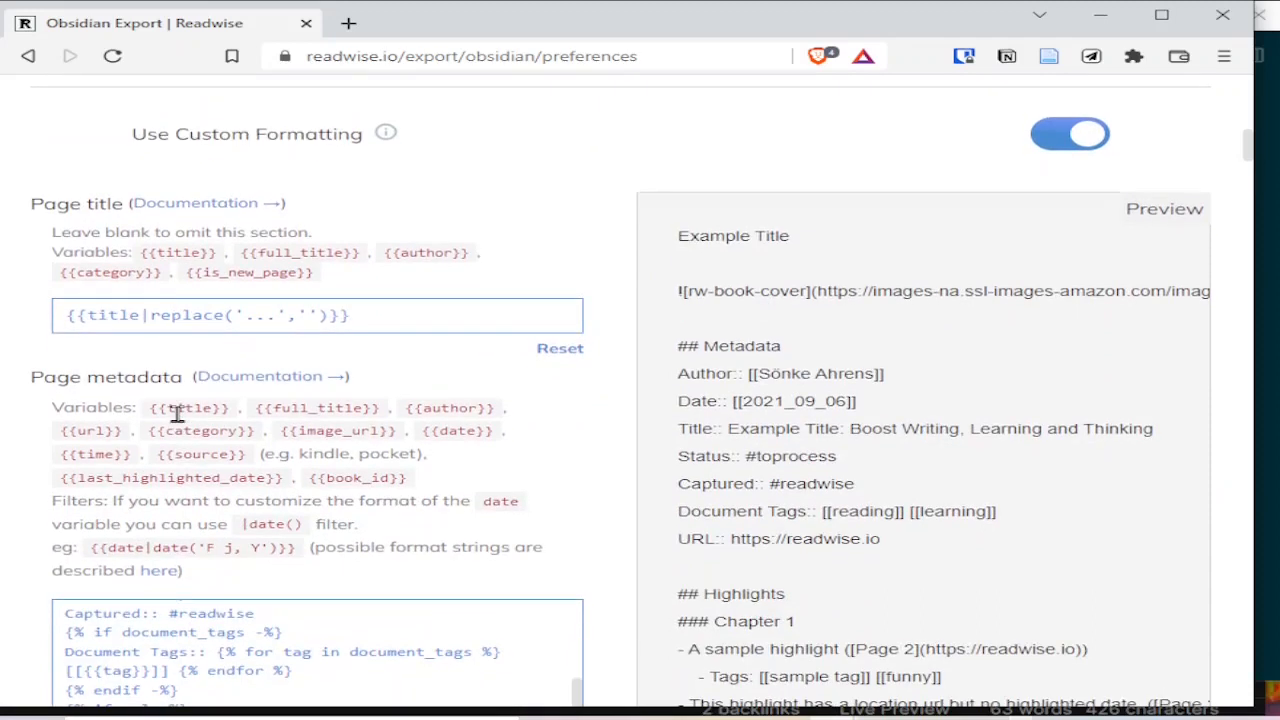
- Examine the page metadata template, highlighting the last_highlighted_date expression with the 'Y_m_d' format in its Date line
scroll(176, 414, down, 2)
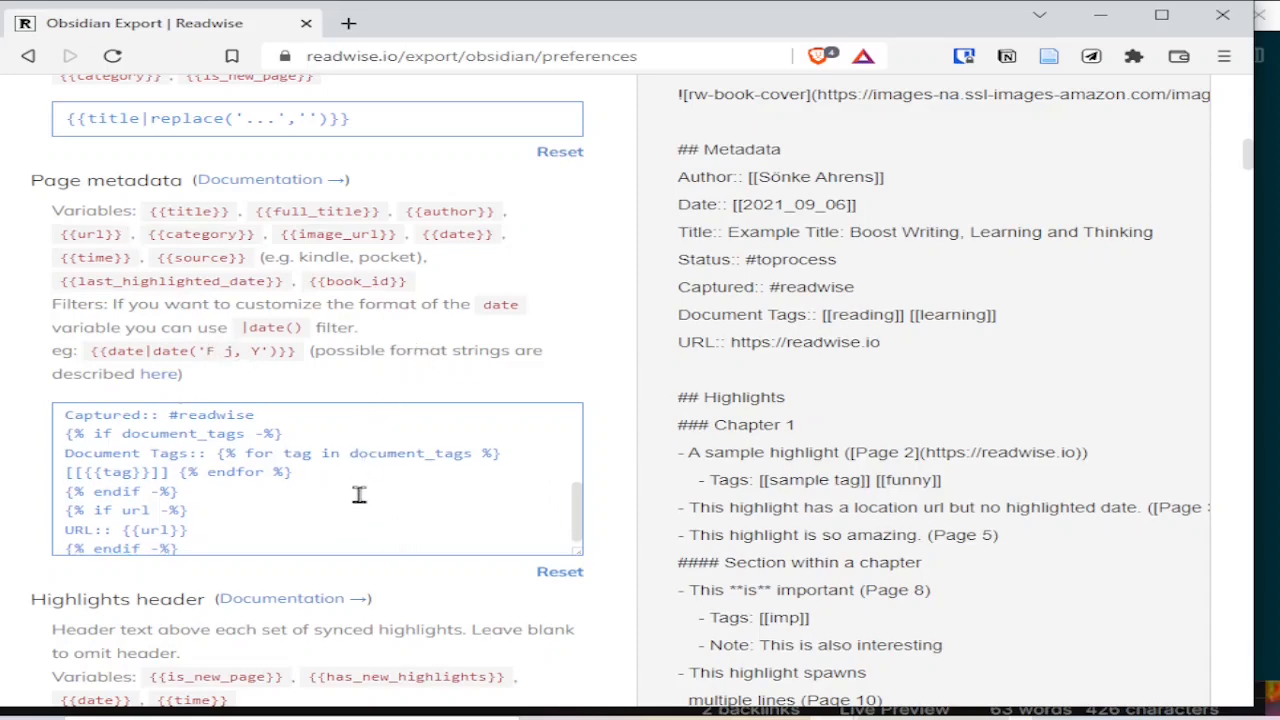
scroll(345, 473, down, 2)
scroll(345, 473, up, 3)
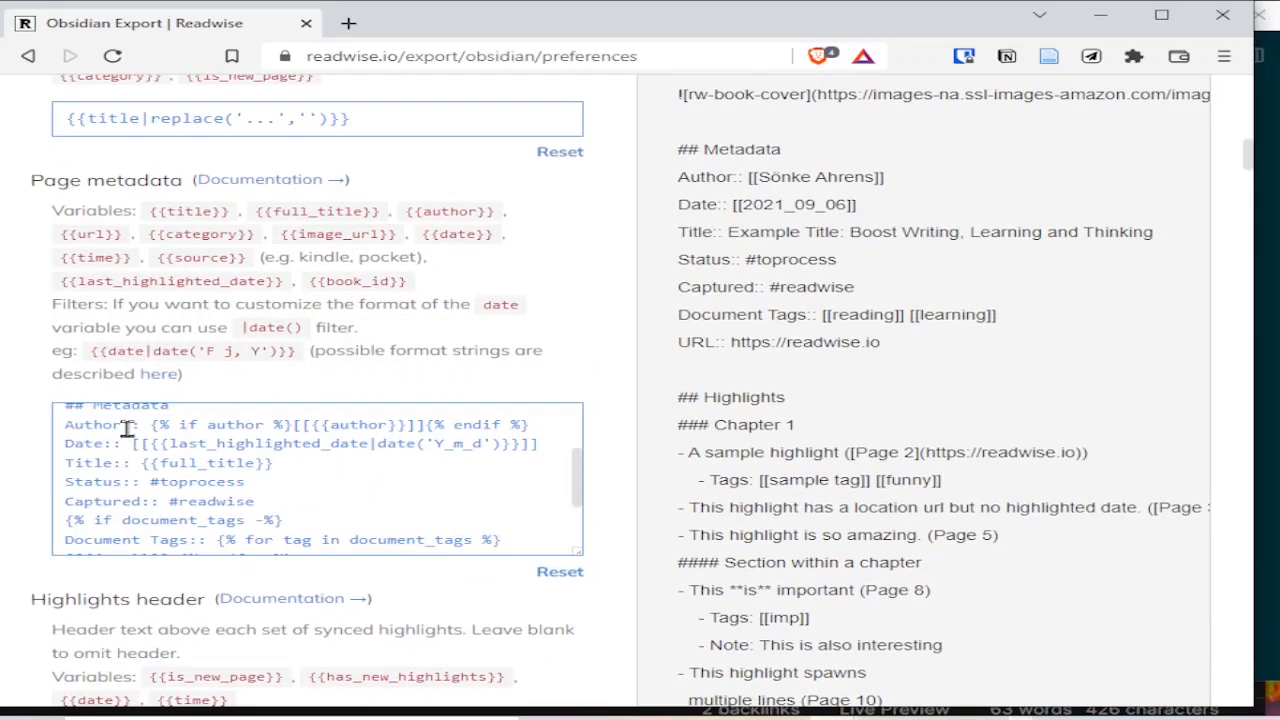
drag(131, 443, 554, 445)
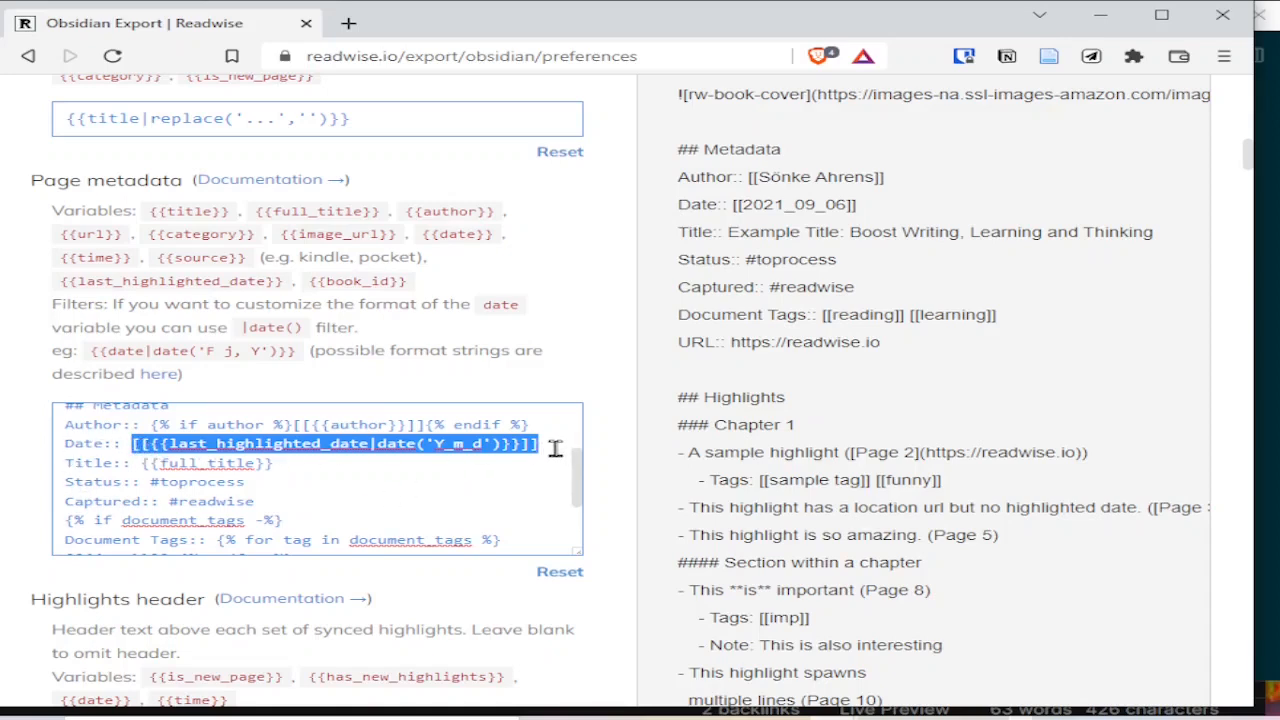
drag(555, 448, 132, 446)
click(492, 444)
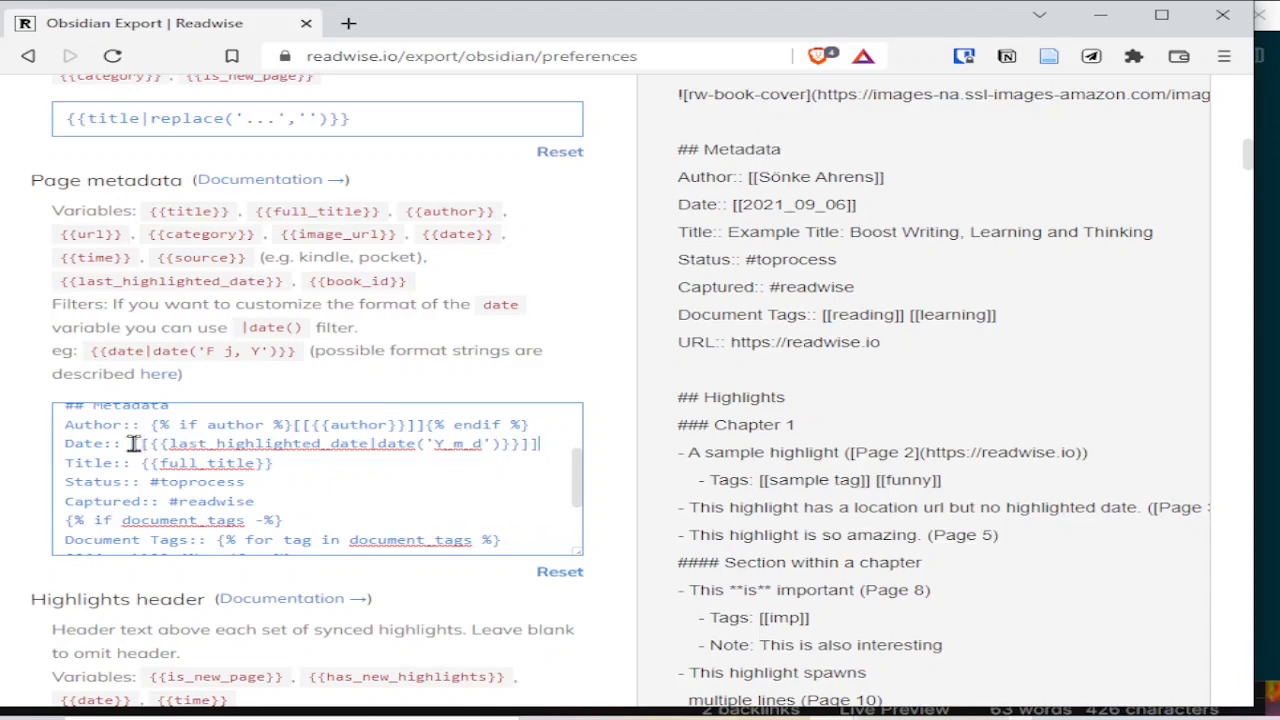
click(551, 446)
scroll(389, 477, up, 2)
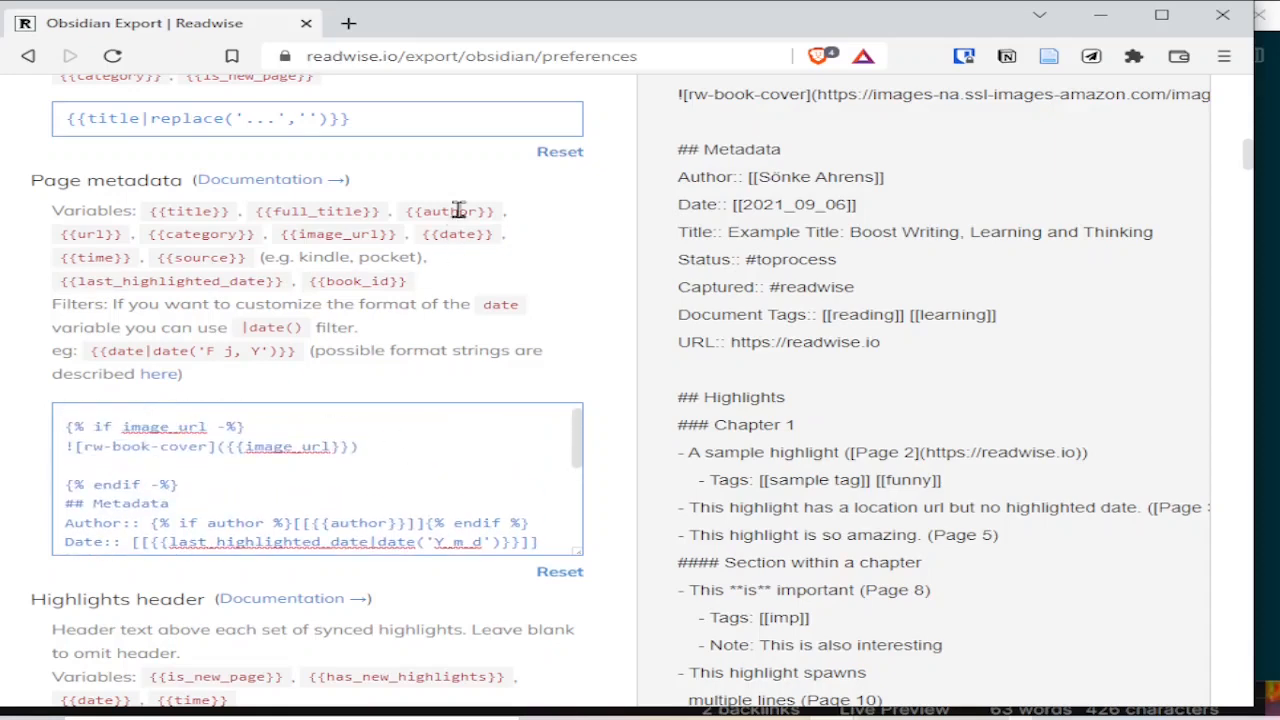
- Examine the page title template, highlighting its whole replace expression and the arguments of the replace filter
scroll(458, 210, up, 1)
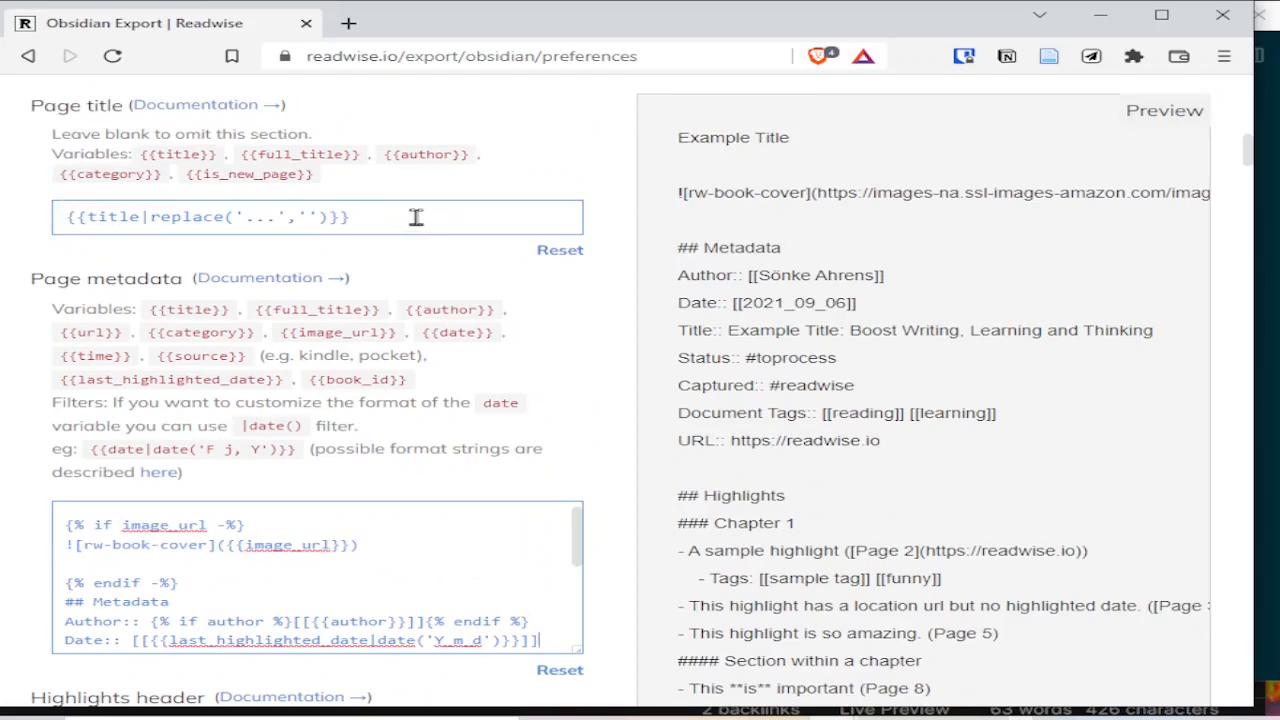
scroll(416, 290, up, 1)
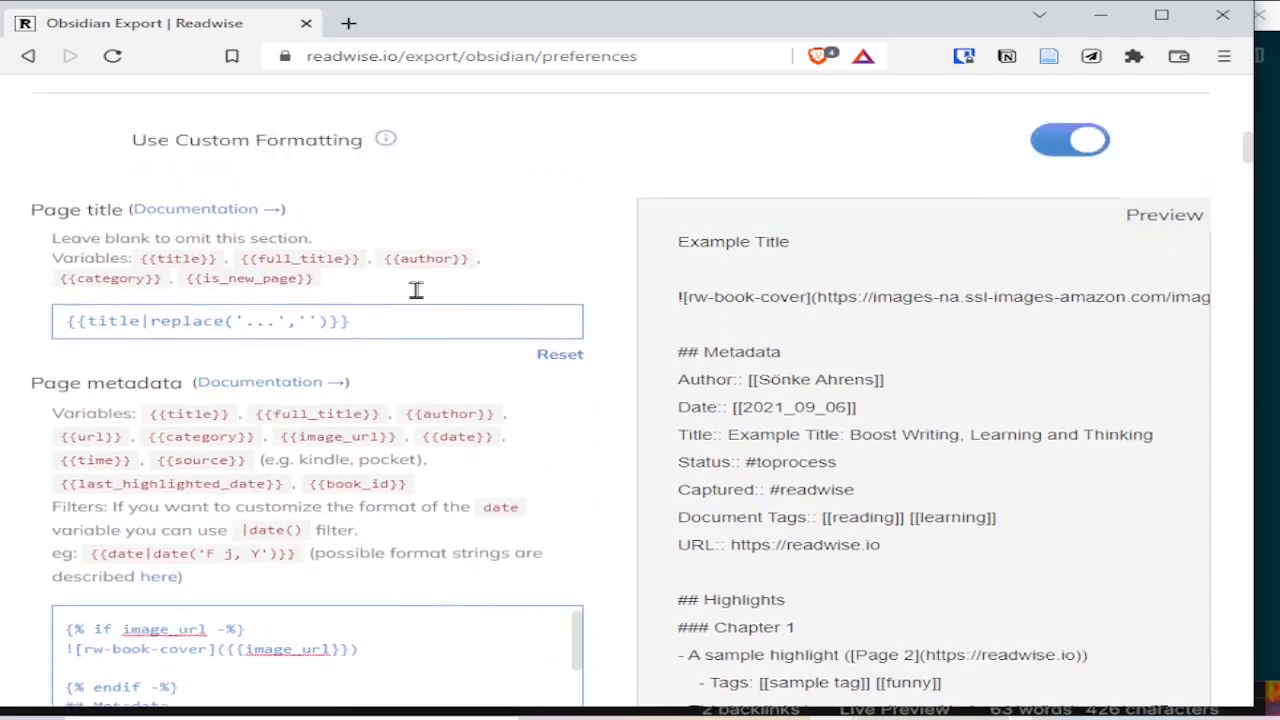
scroll(416, 290, up, 1)
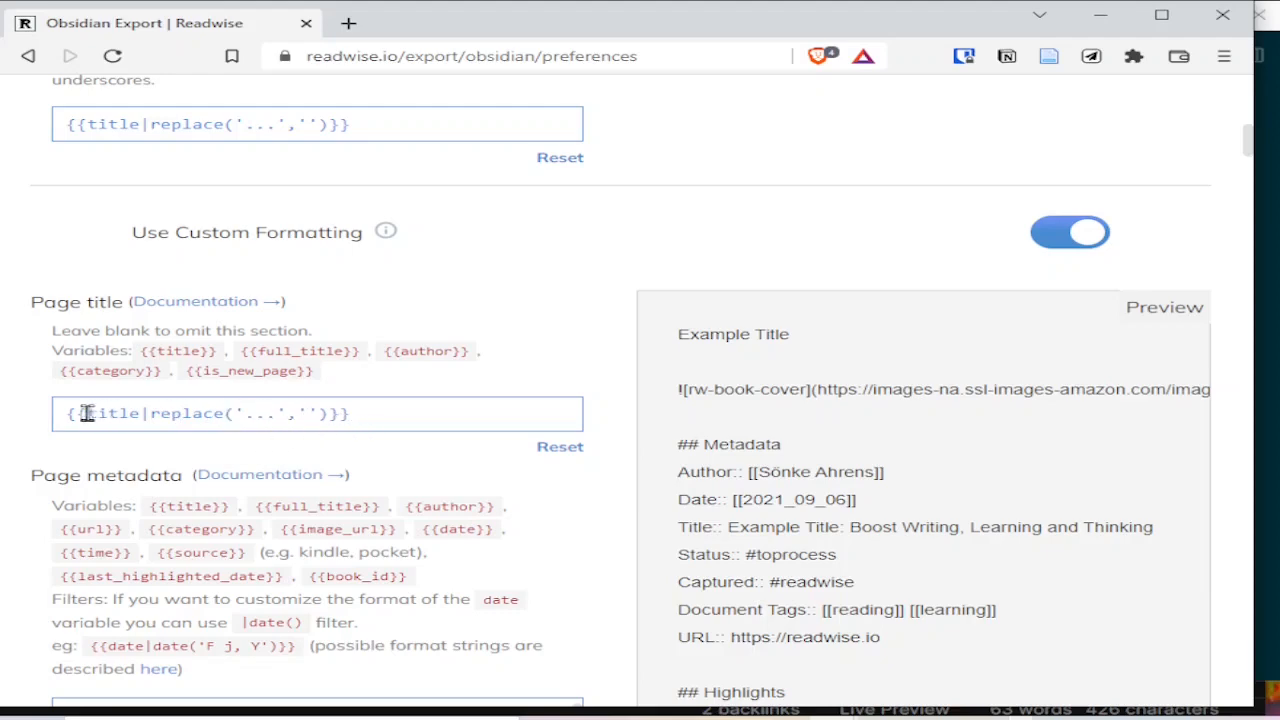
drag(64, 415, 391, 423)
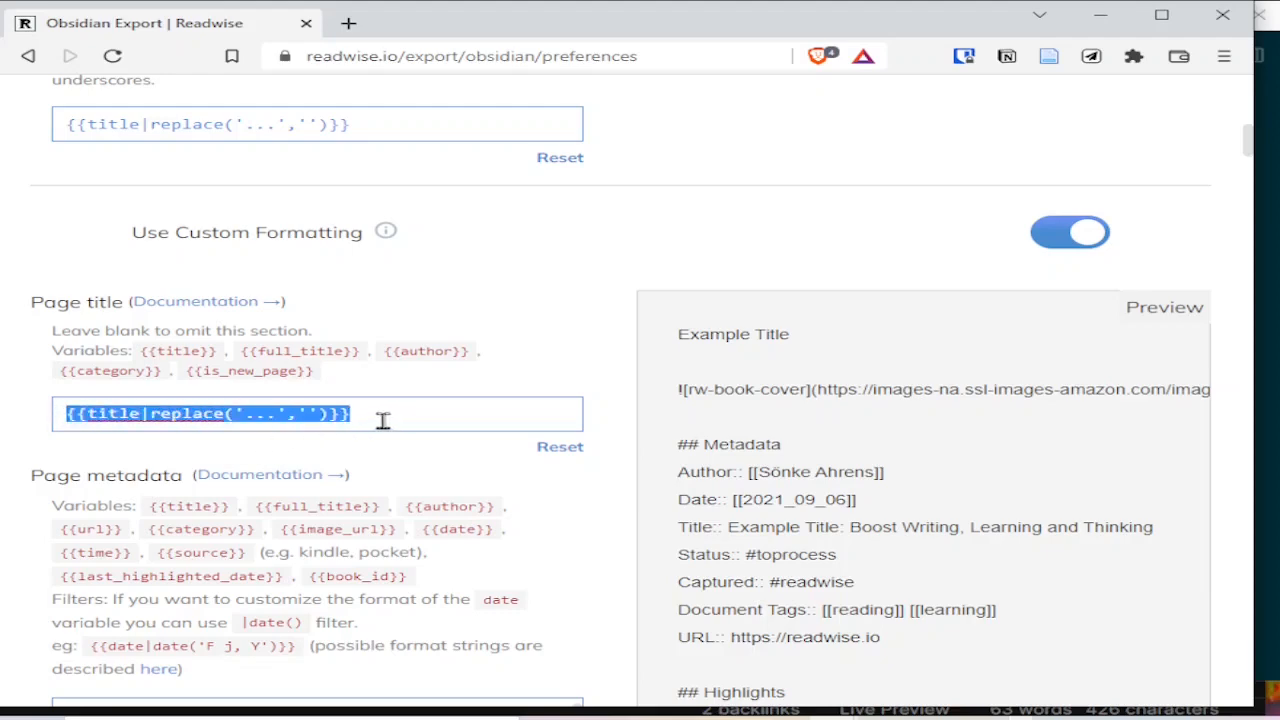
click(371, 417)
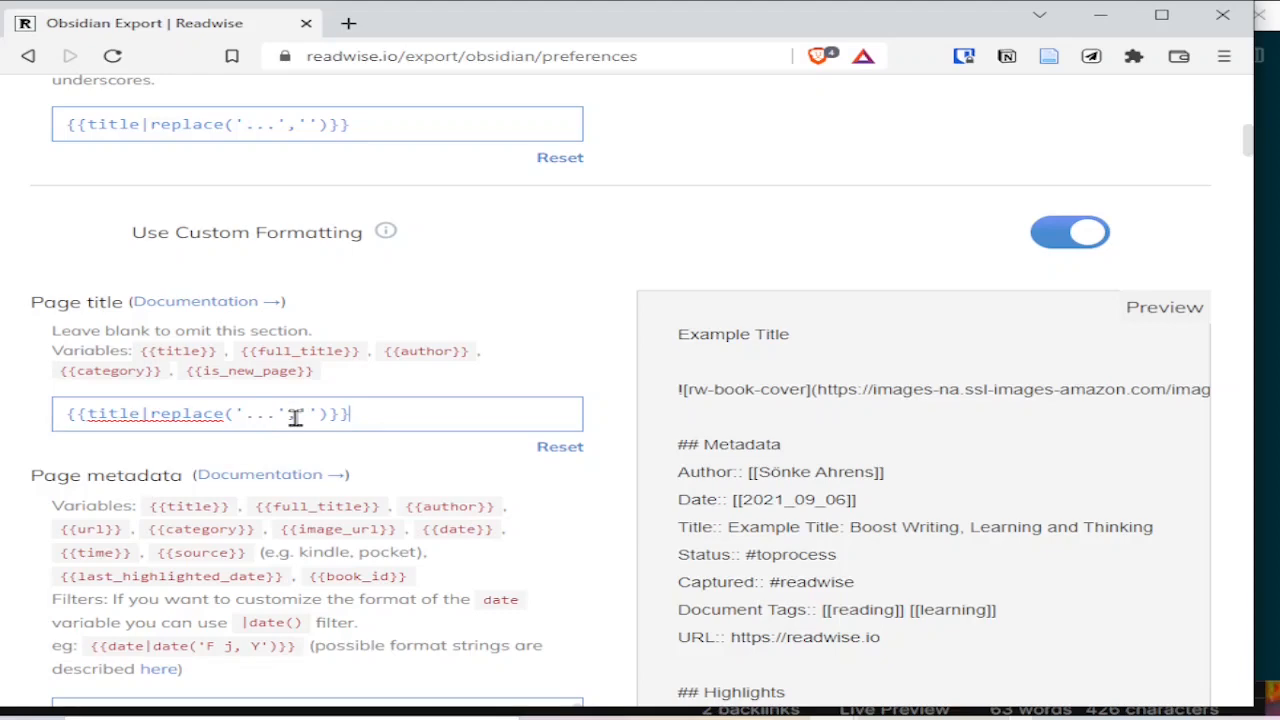
drag(295, 414, 305, 418)
click(397, 416)
click(307, 412)
click(398, 418)
- Examine the metadata in the formatting preview, highlighting the double colon after Author
scroll(409, 443, down, 1)
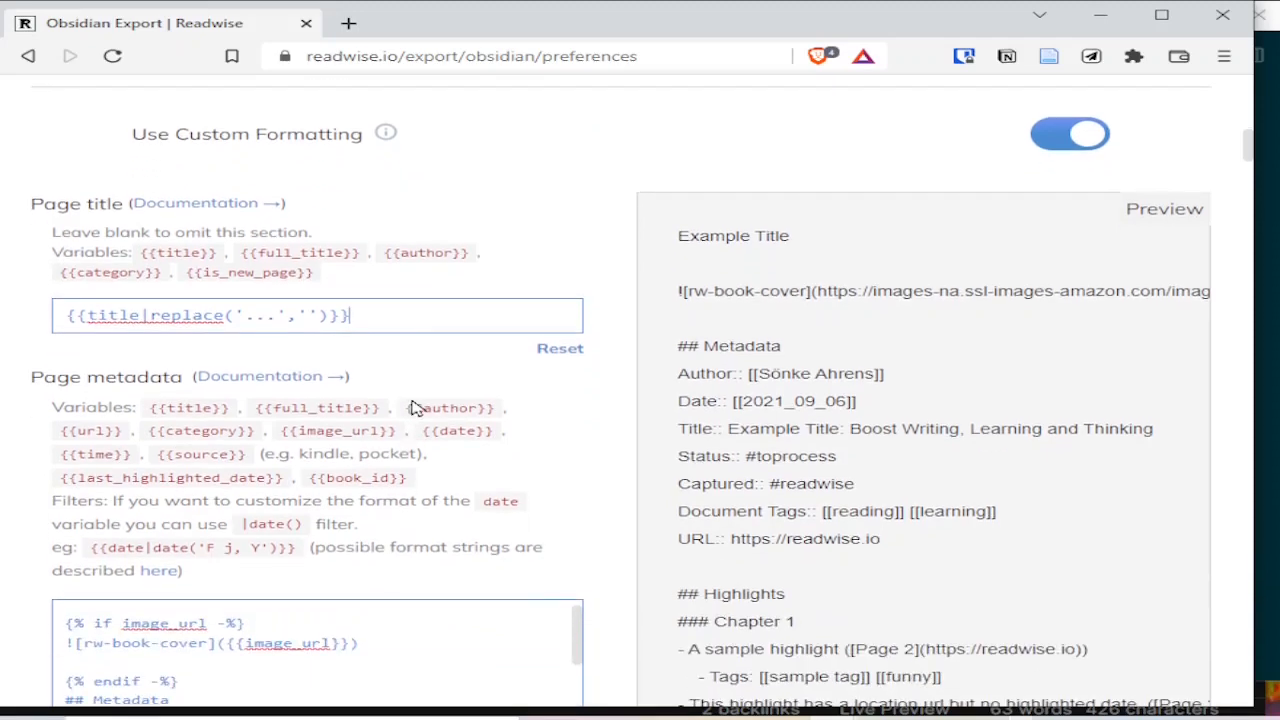
scroll(443, 331, down, 2)
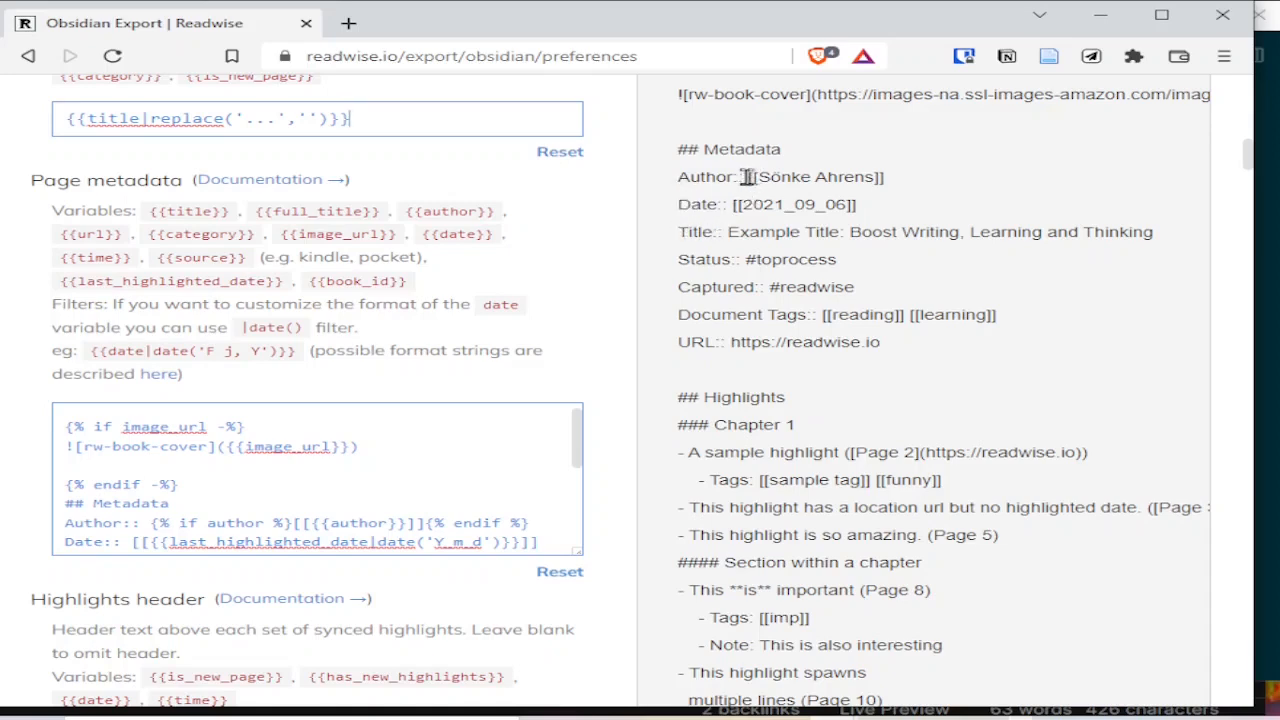
drag(743, 176, 734, 176)
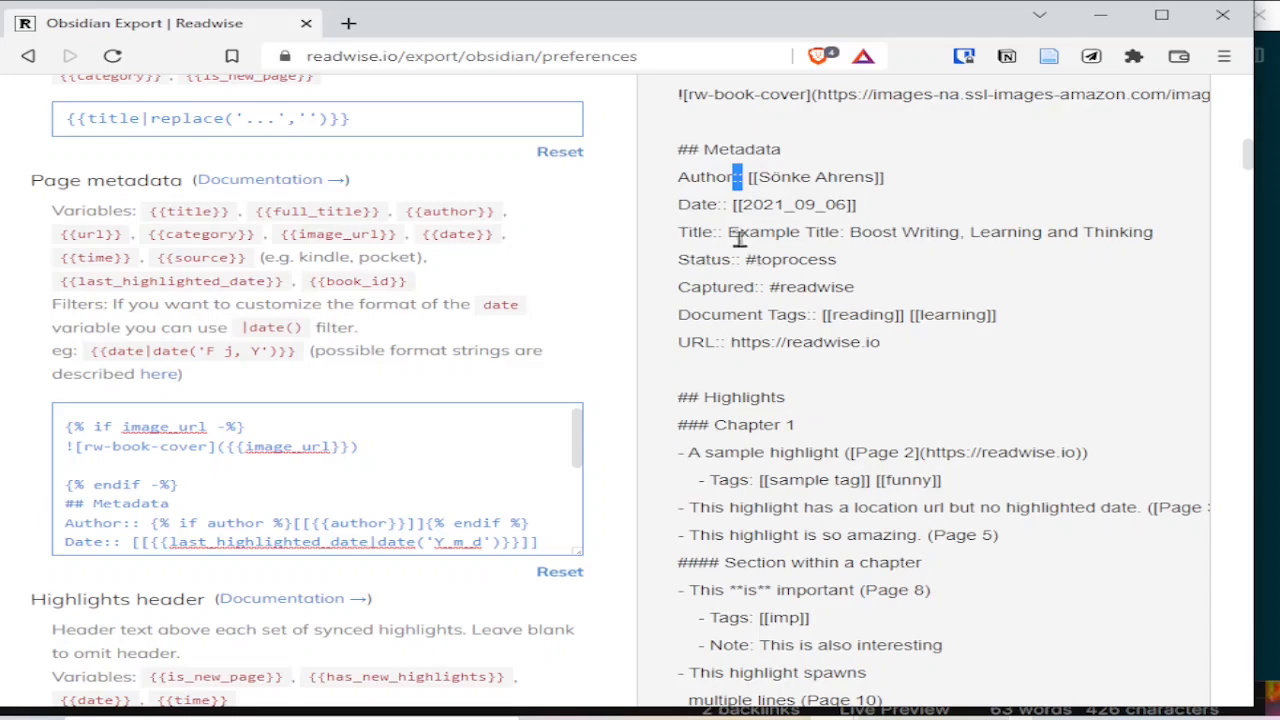
click(775, 228)
drag(733, 182, 749, 182)
- Review the remaining page metadata template, the highlights header and highlight templates, and the YAML front matter section
scroll(514, 253, down, 2)
scroll(514, 253, down, 3)
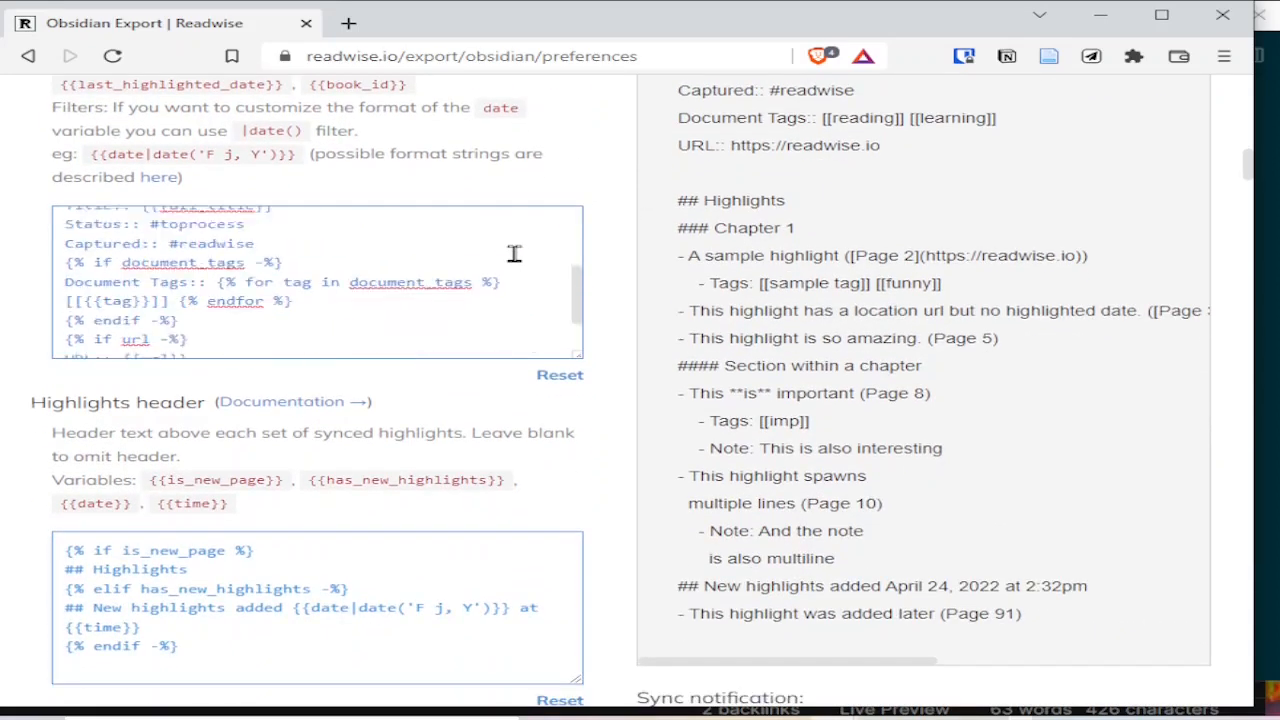
scroll(291, 505, down, 4)
scroll(240, 517, down, 6)
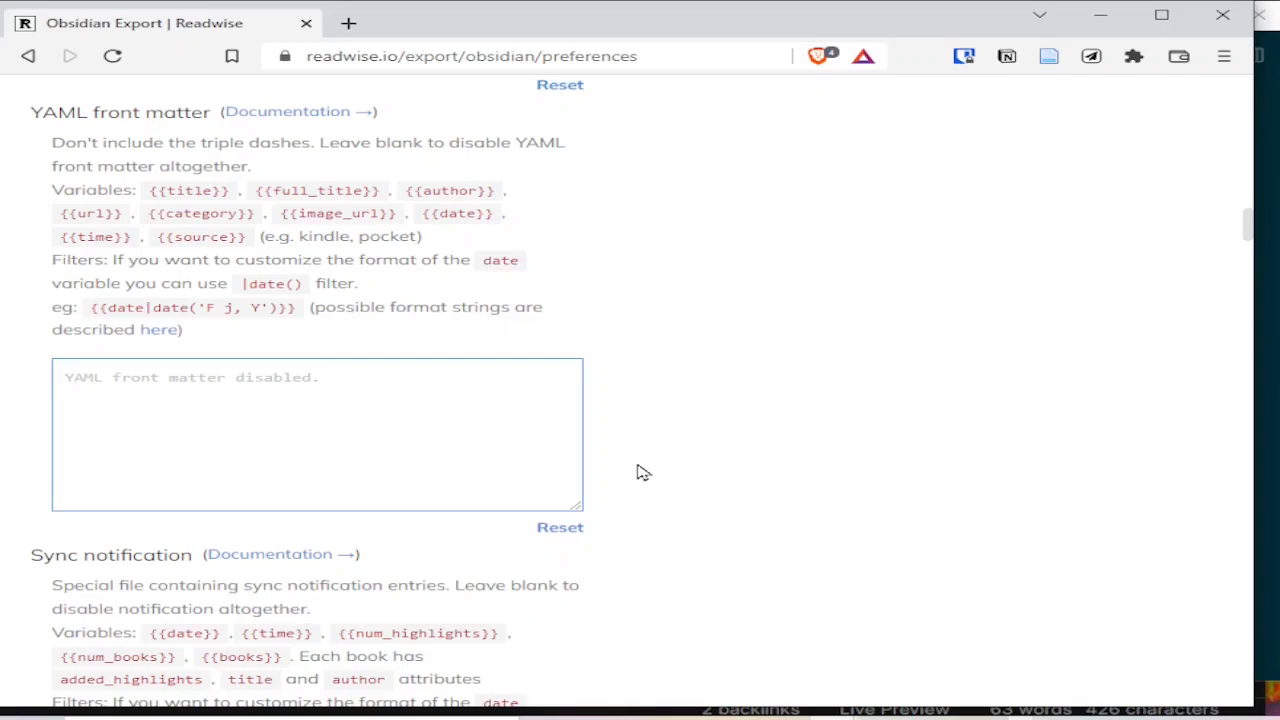
scroll(632, 464, up, 10)
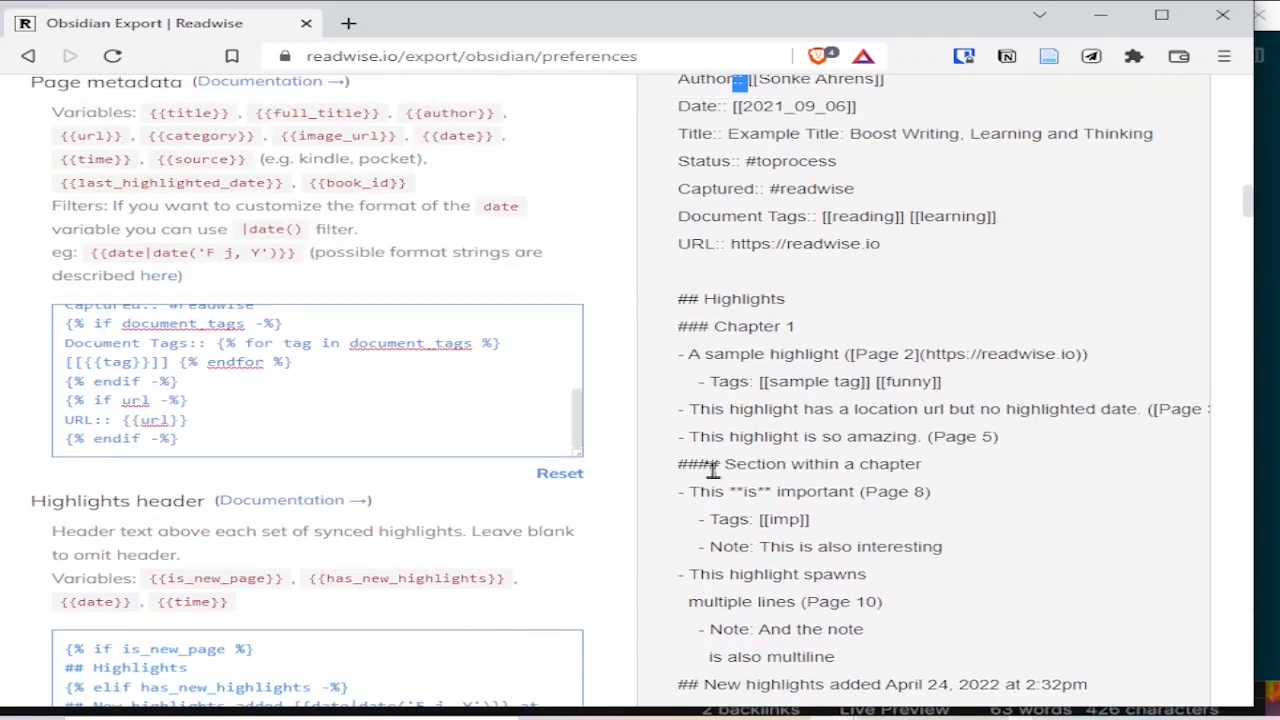
scroll(780, 326, up, 3)
scroll(551, 420, down, 15)
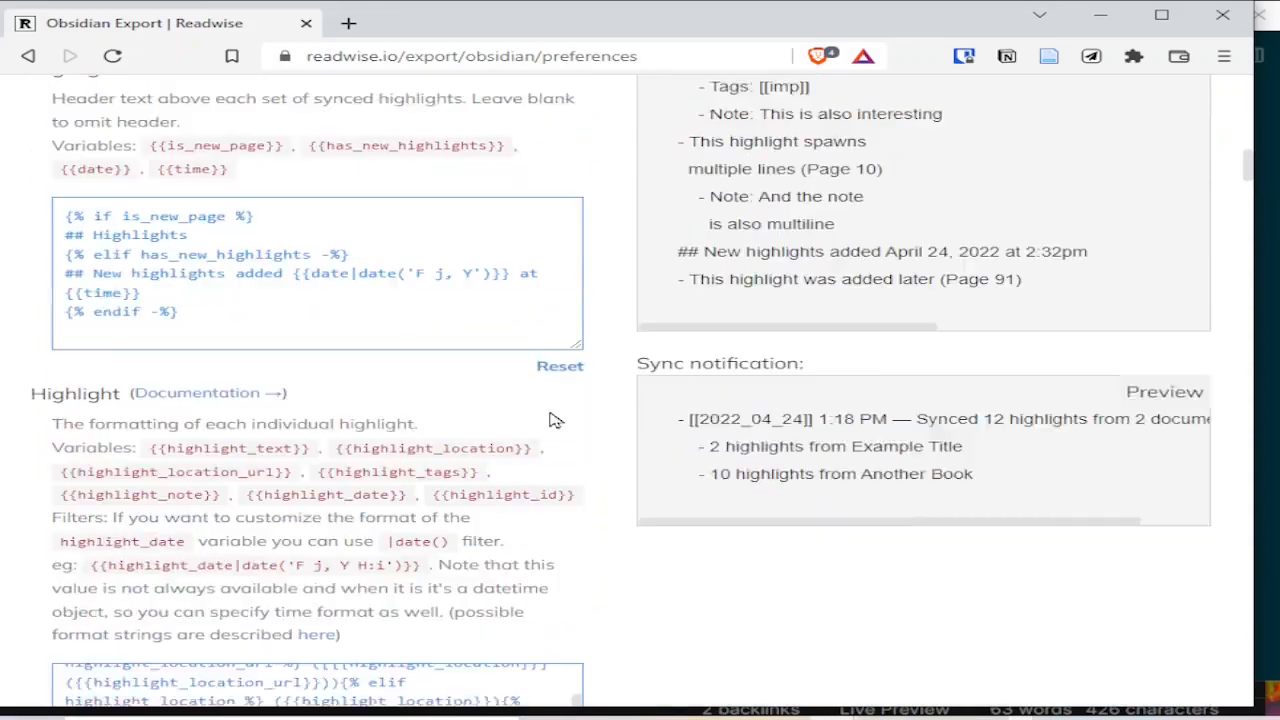
scroll(529, 429, down, 3)
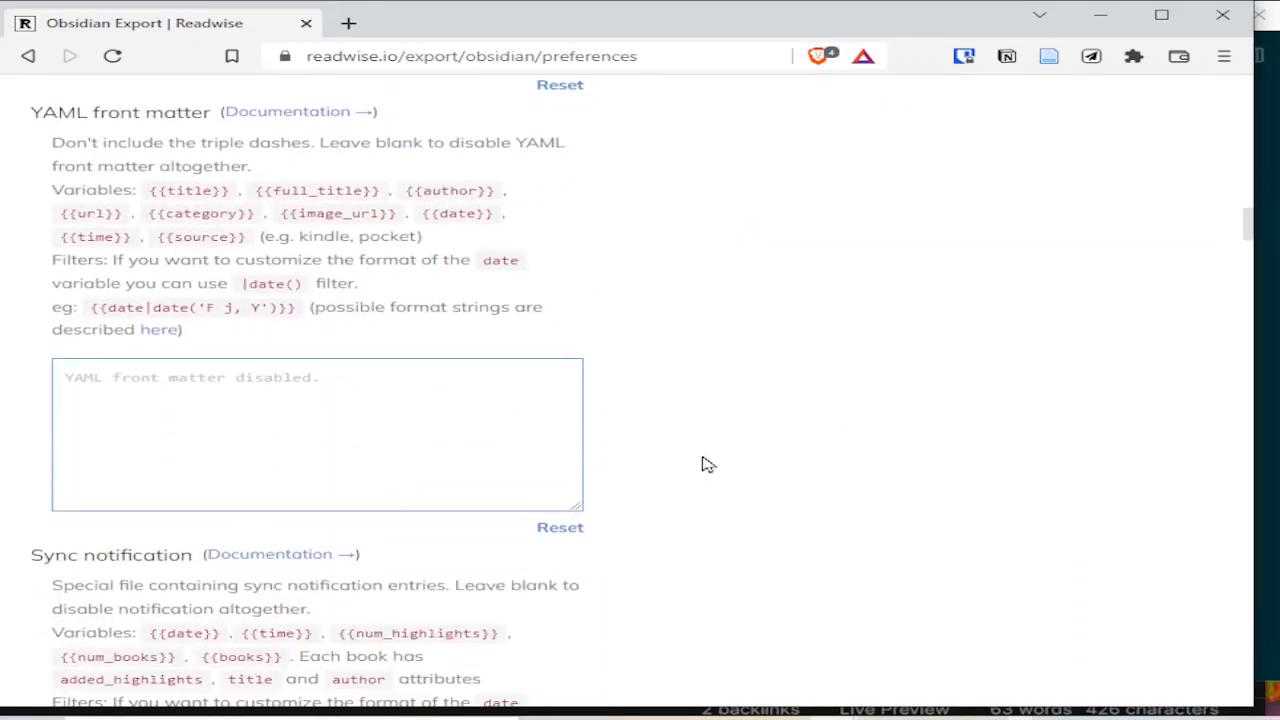
- Review the metadata fields in the formatting preview, from Author to URL, and clear the highlighted text
scroll(706, 463, up, 6)
scroll(704, 463, up, 8)
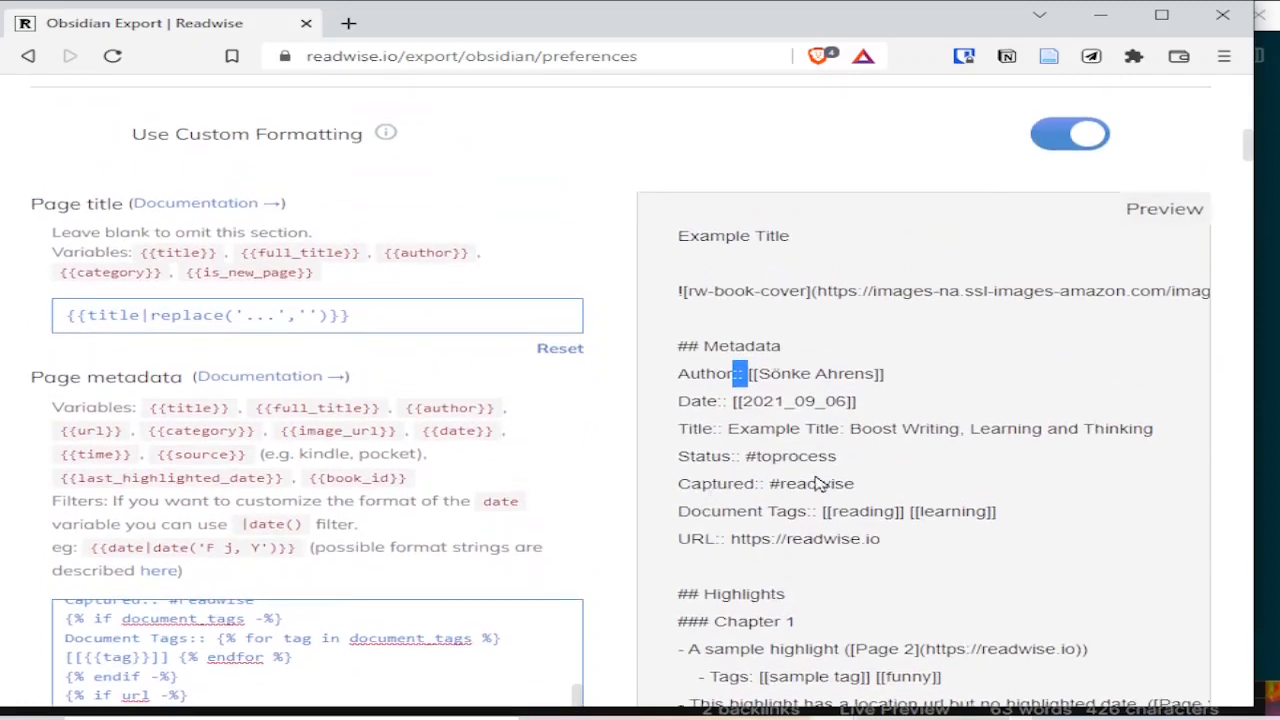
scroll(835, 443, down, 1)
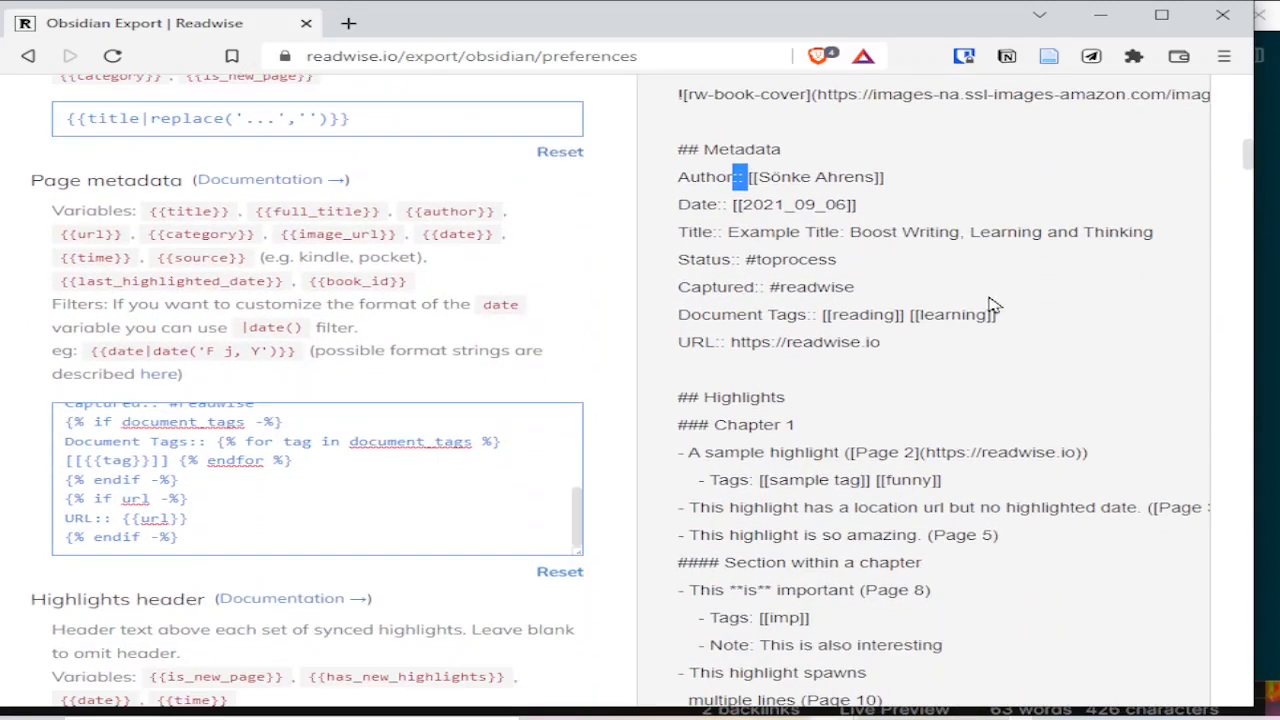
click(897, 280)
scroll(660, 427, up, 3)
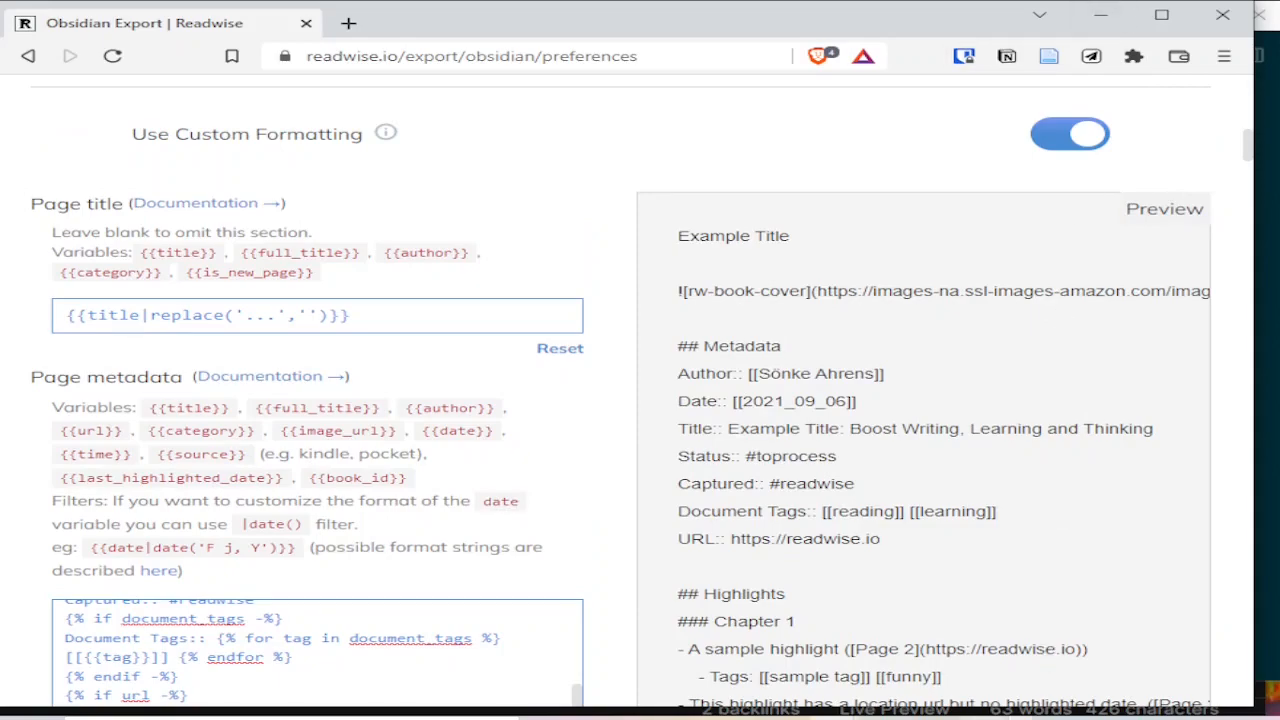
- Switch to Obsidian and open the Readwise Syncs note from the linked mentions of the 2022_04_24 journal note
click(983, 718)
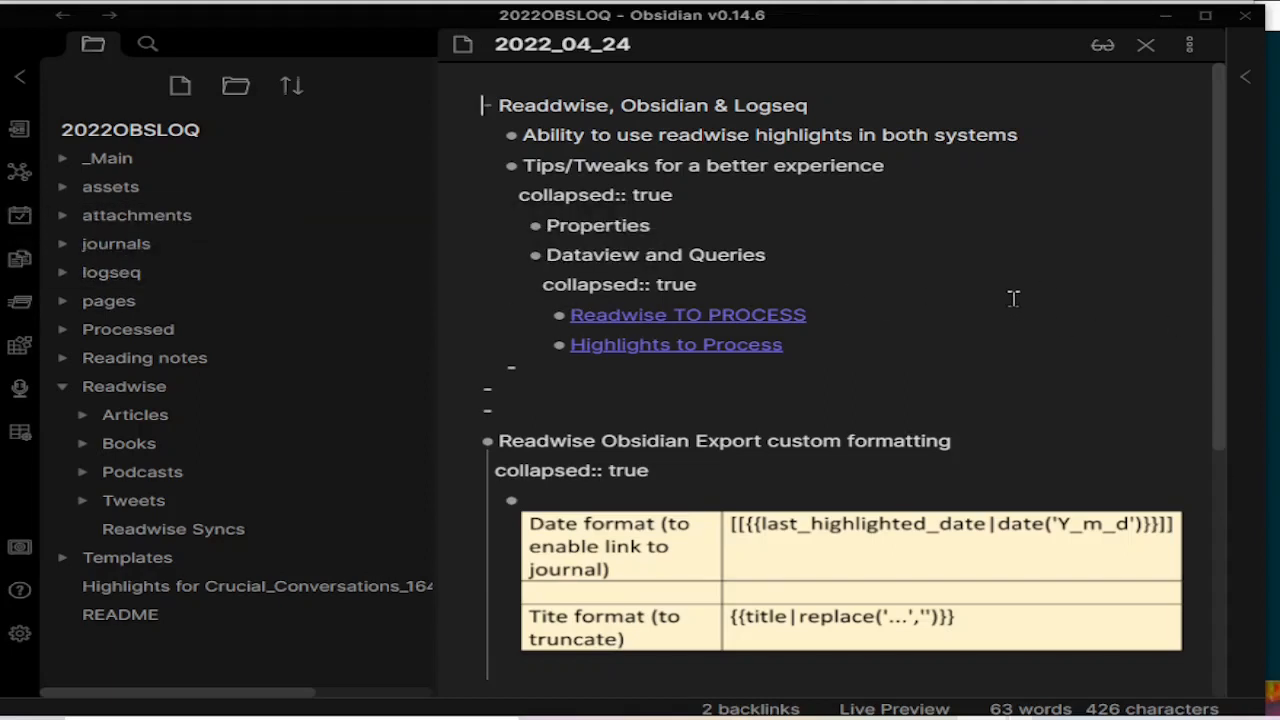
scroll(990, 288, down, 5)
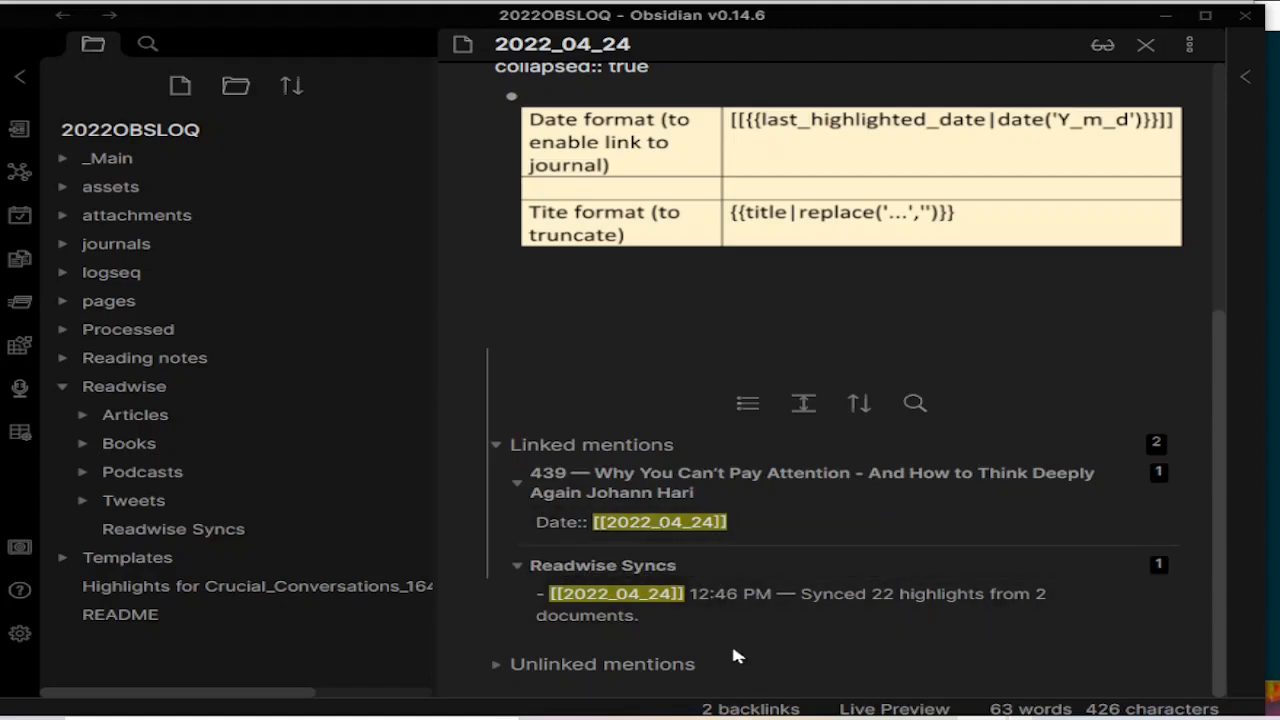
click(627, 567)
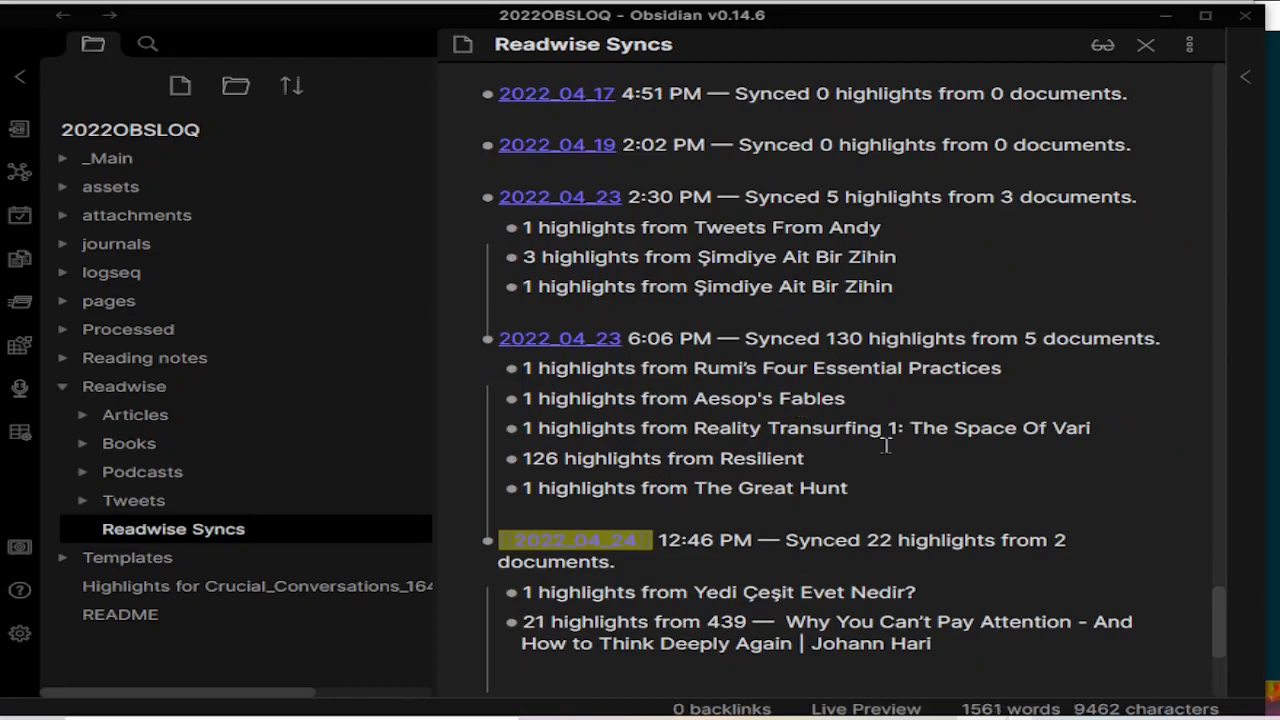
- Look through the dated sync entries in the Readwise Syncs note, checking earlier entries and the April 2022 ones
scroll(886, 445, up, 5)
scroll(886, 445, up, 5)
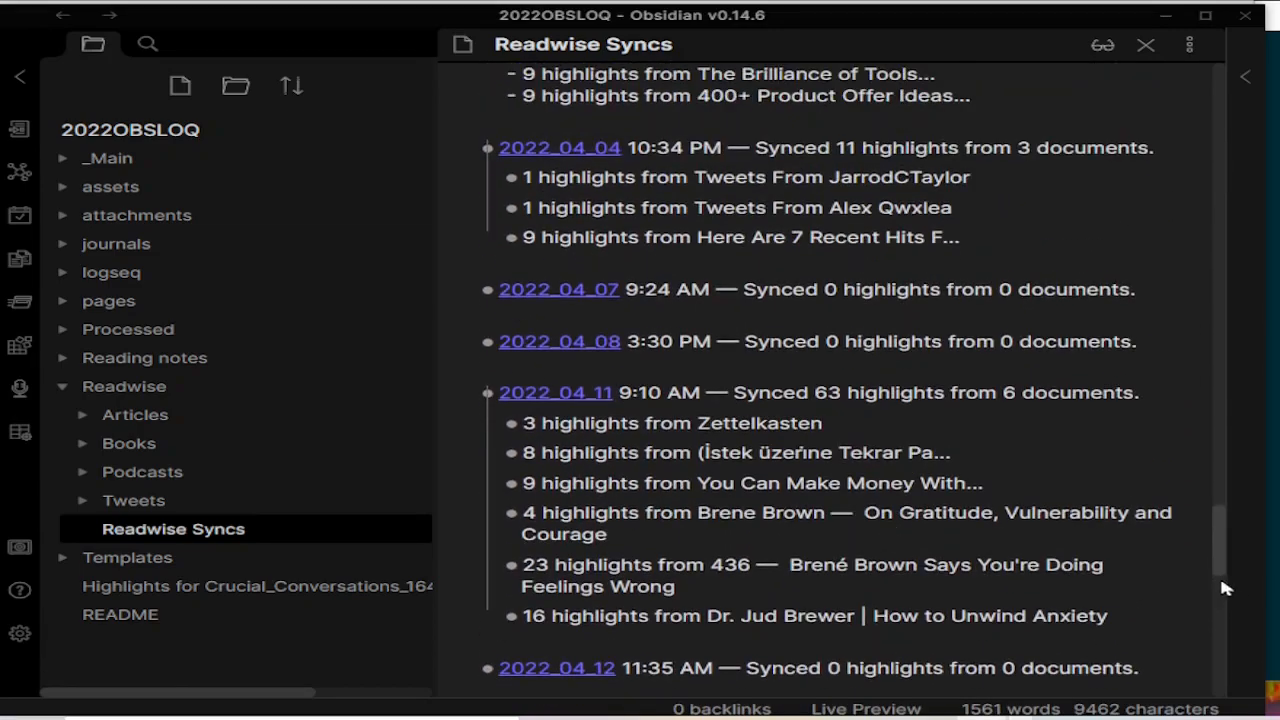
scroll(1218, 570, up, 15)
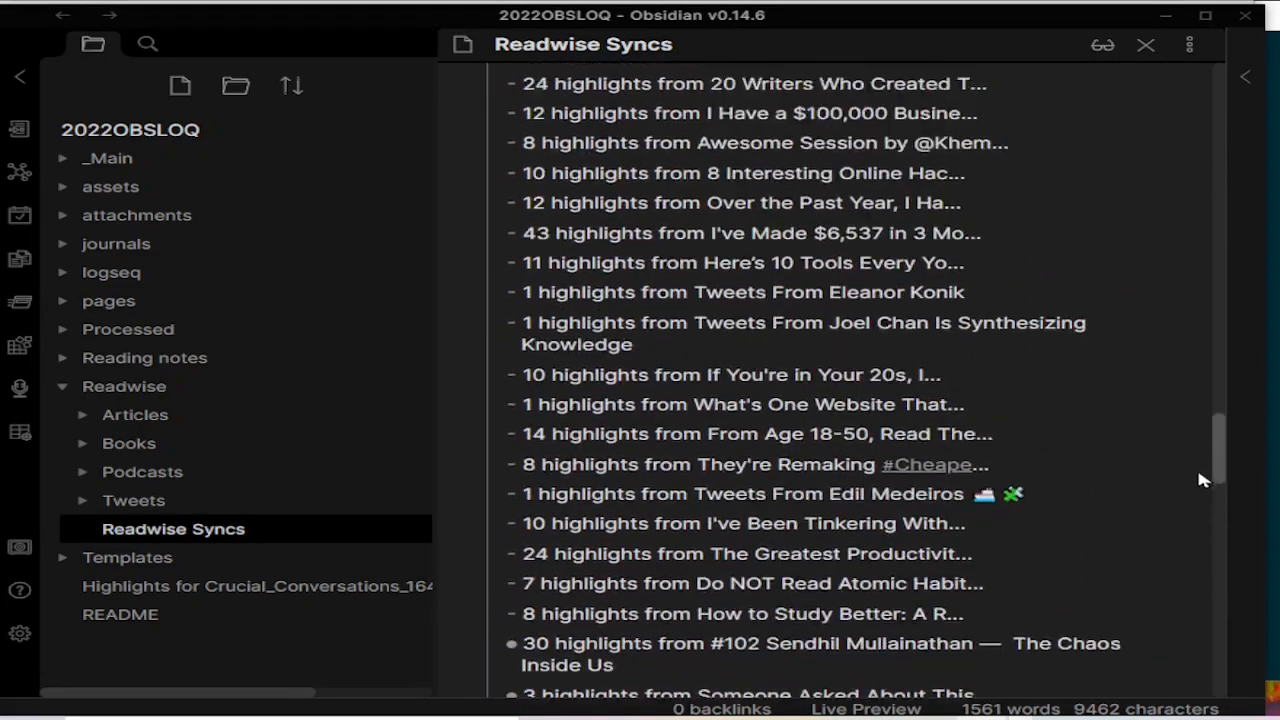
drag(1199, 452, 1199, 622)
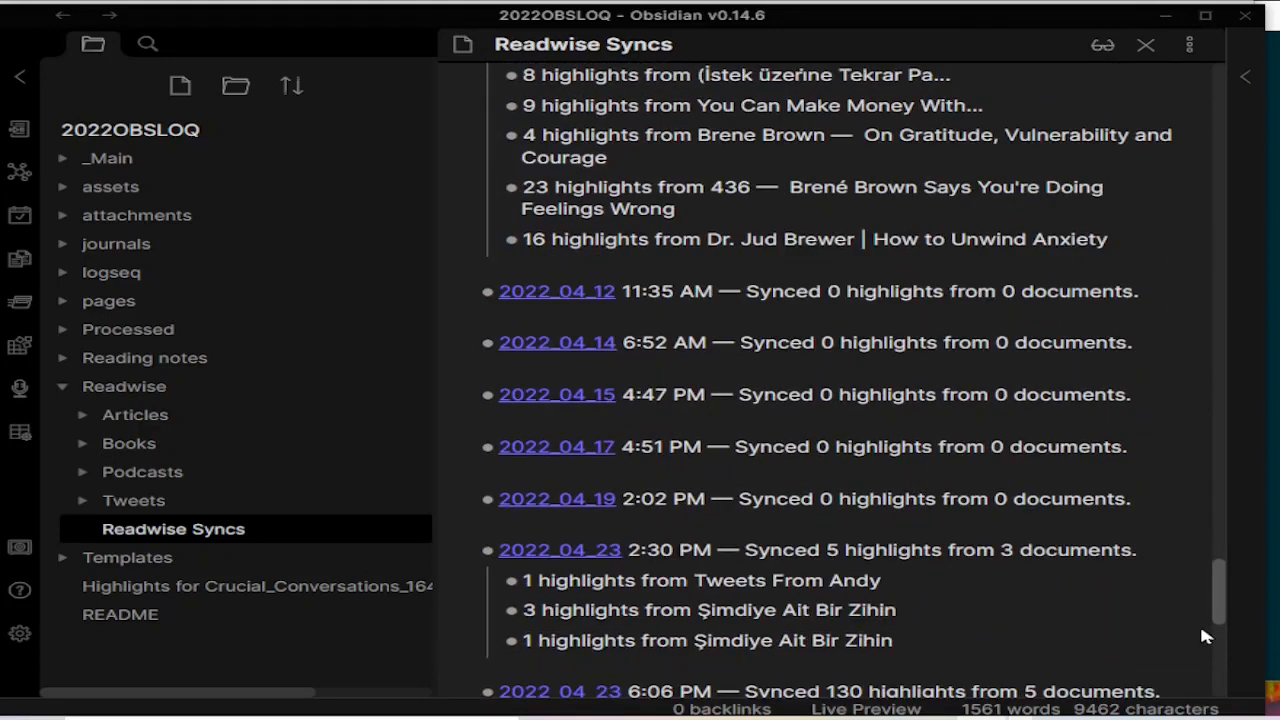
scroll(600, 265, up, 2)
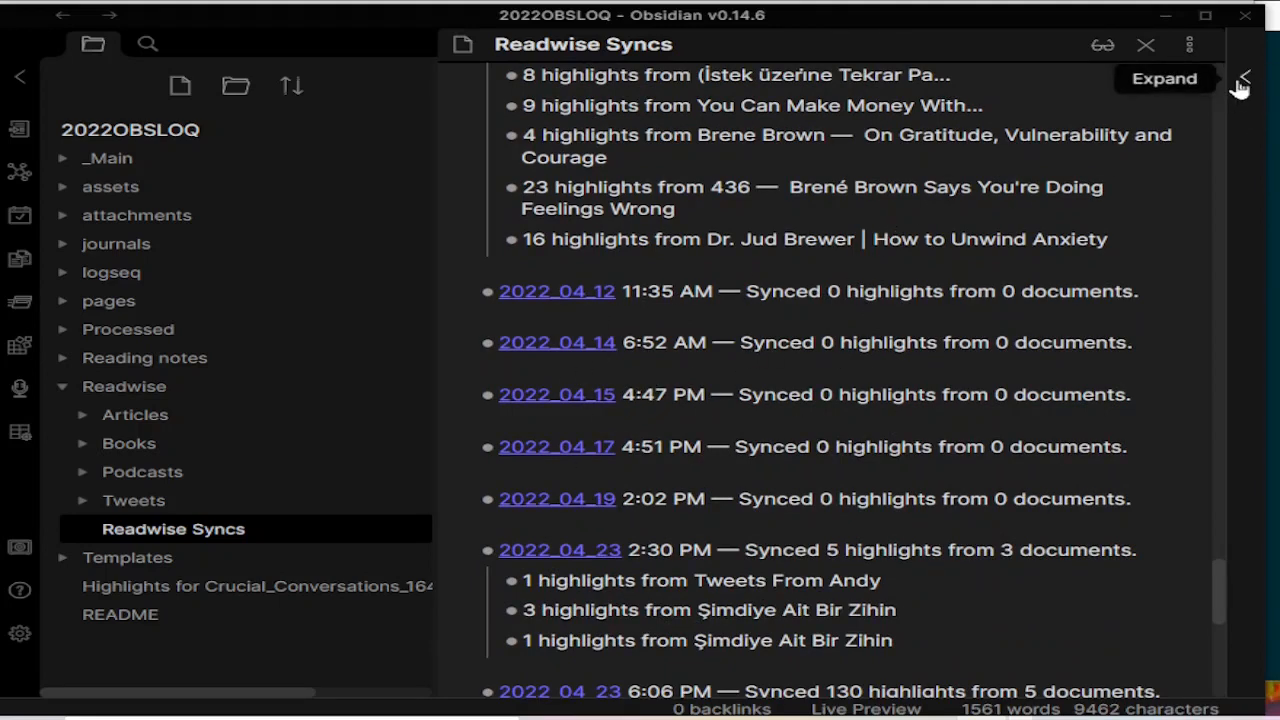
- Open the 2022_04_11 journal note from the calendar, hide the calendar, and open the linked "How to Unwind Anxiety" note
click(1244, 80)
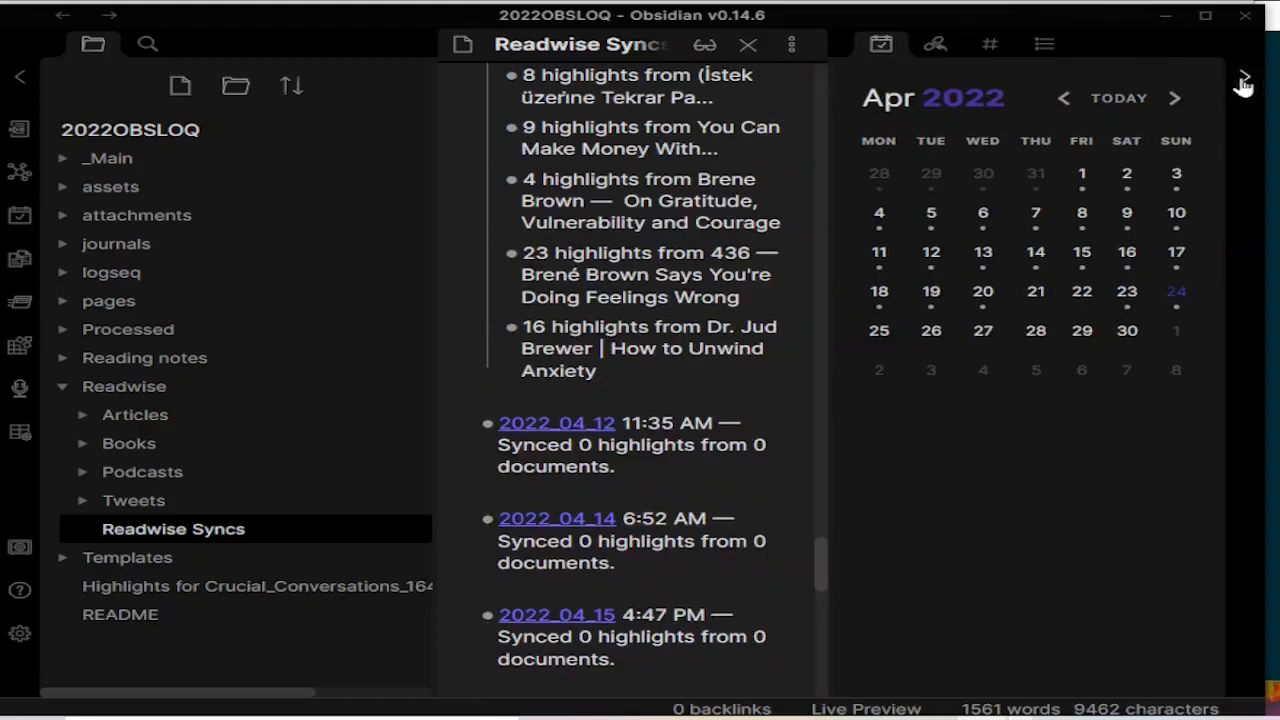
click(879, 262)
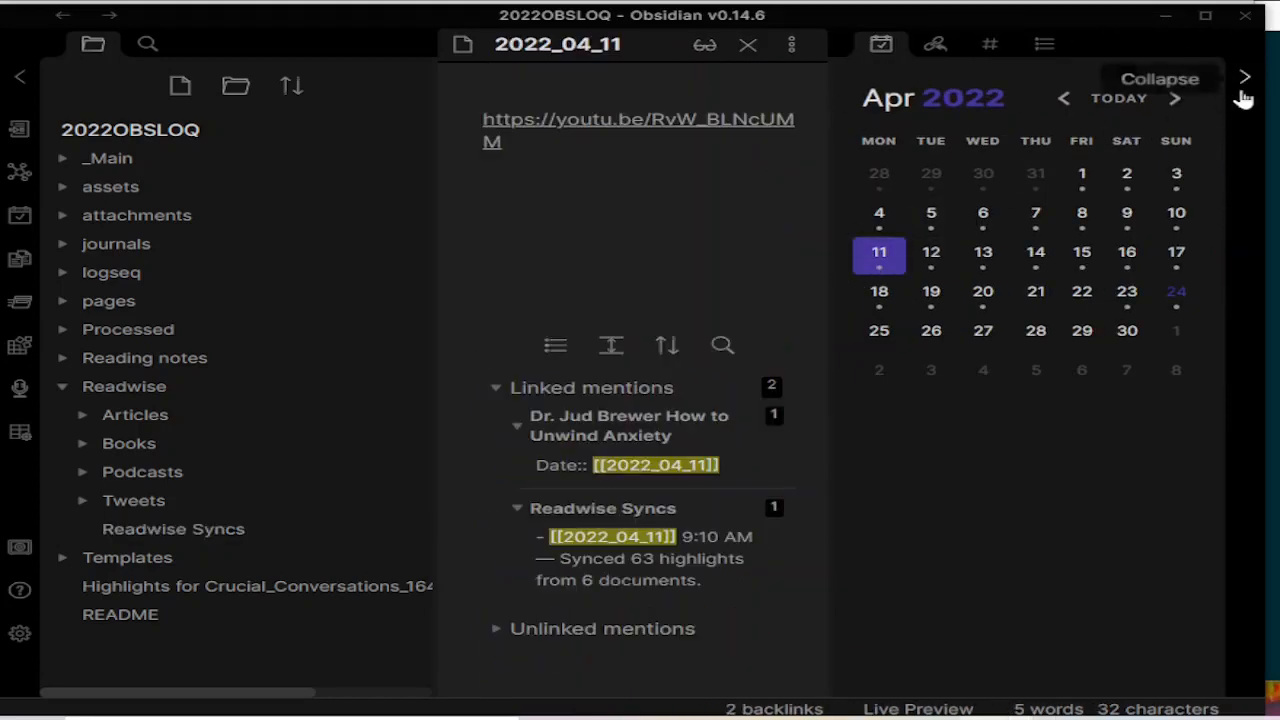
click(1244, 80)
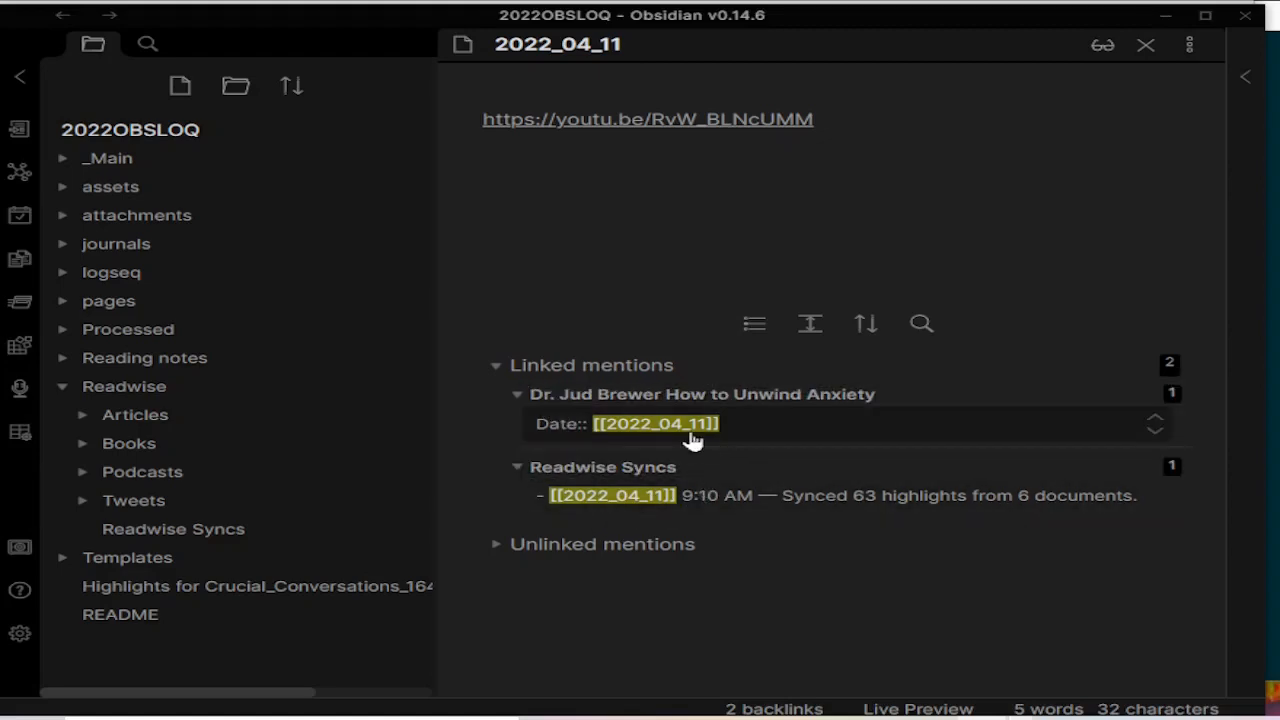
click(625, 392)
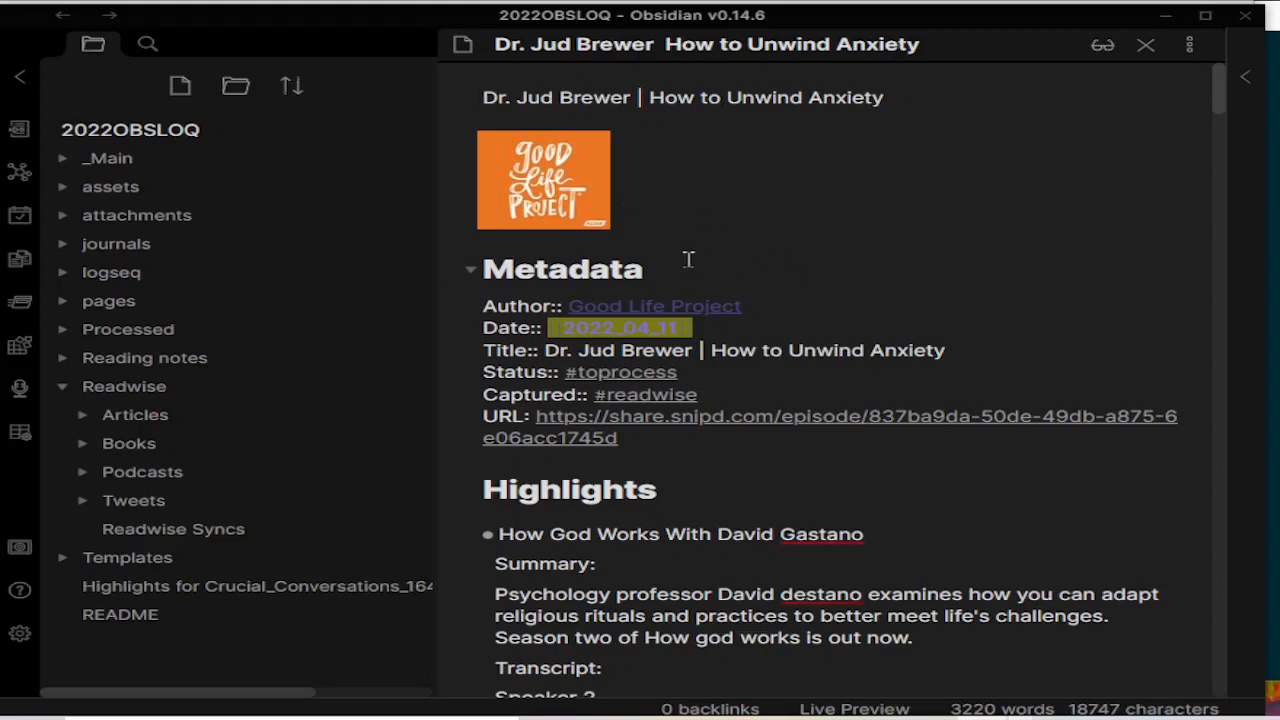
- Return to the 2022_04_24 daily note, follow its Readwise TO PROCESS link, and hide the file list
click(100, 162)
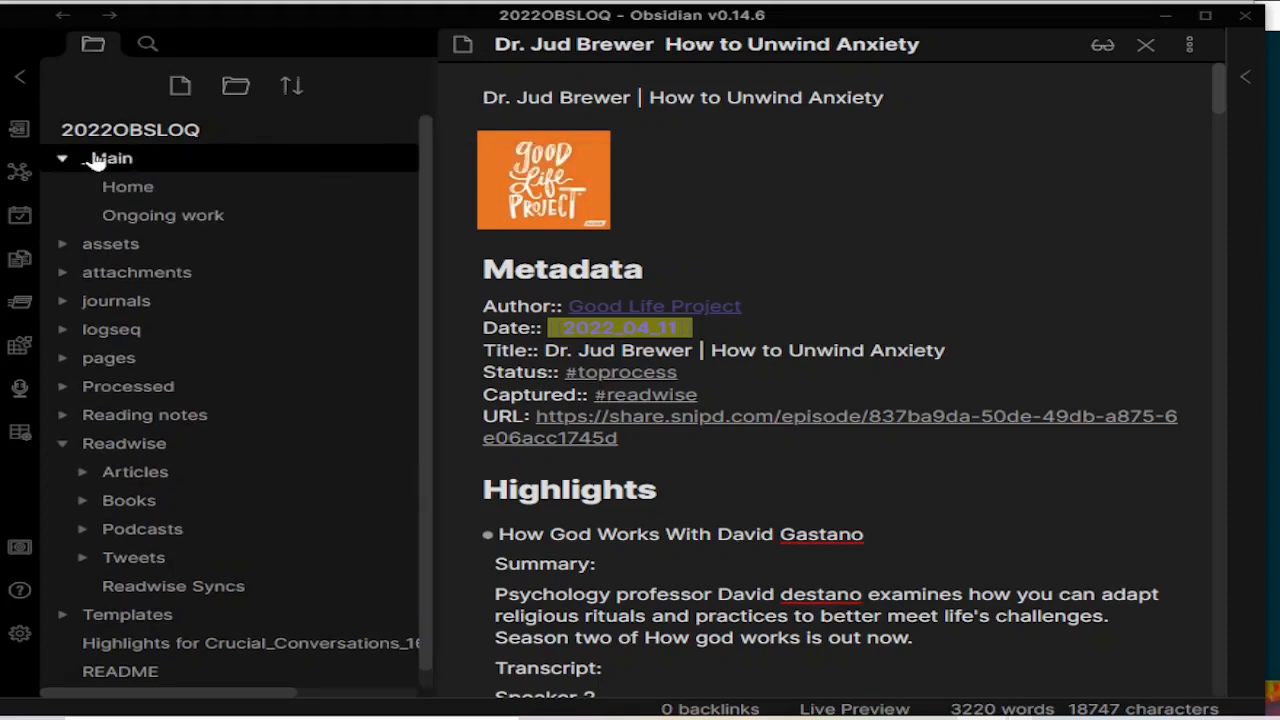
click(19, 215)
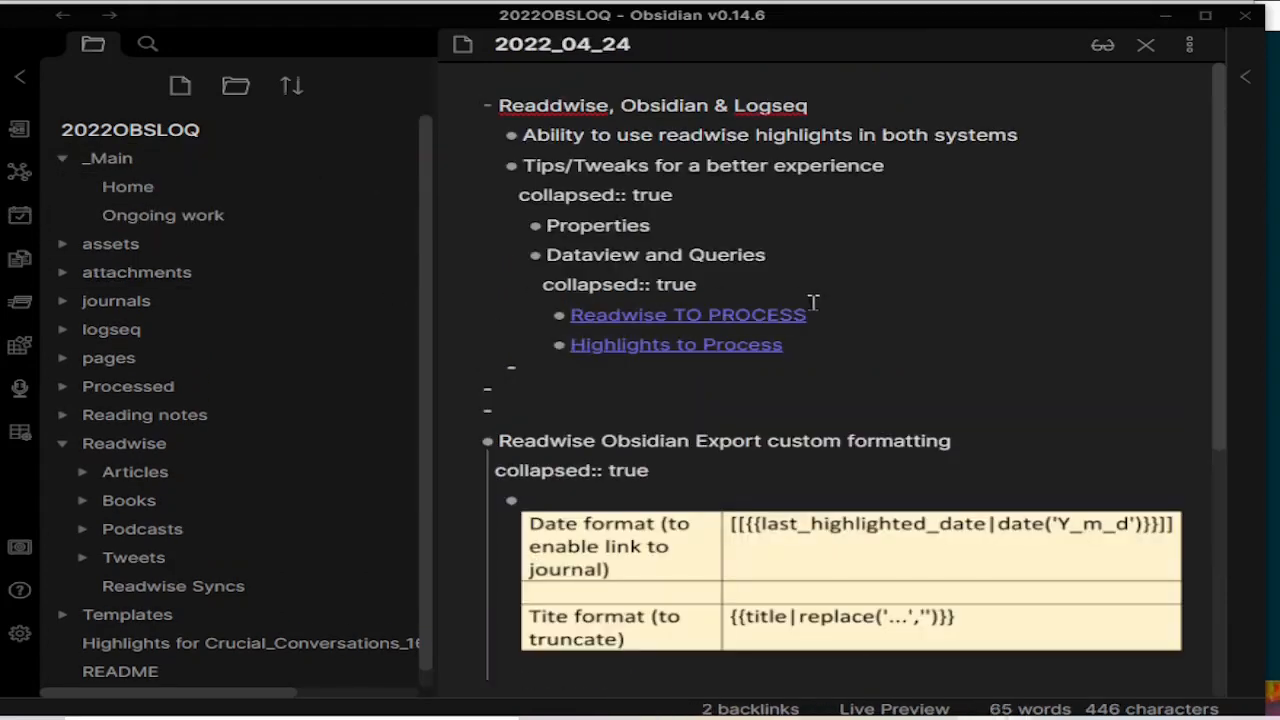
click(695, 312)
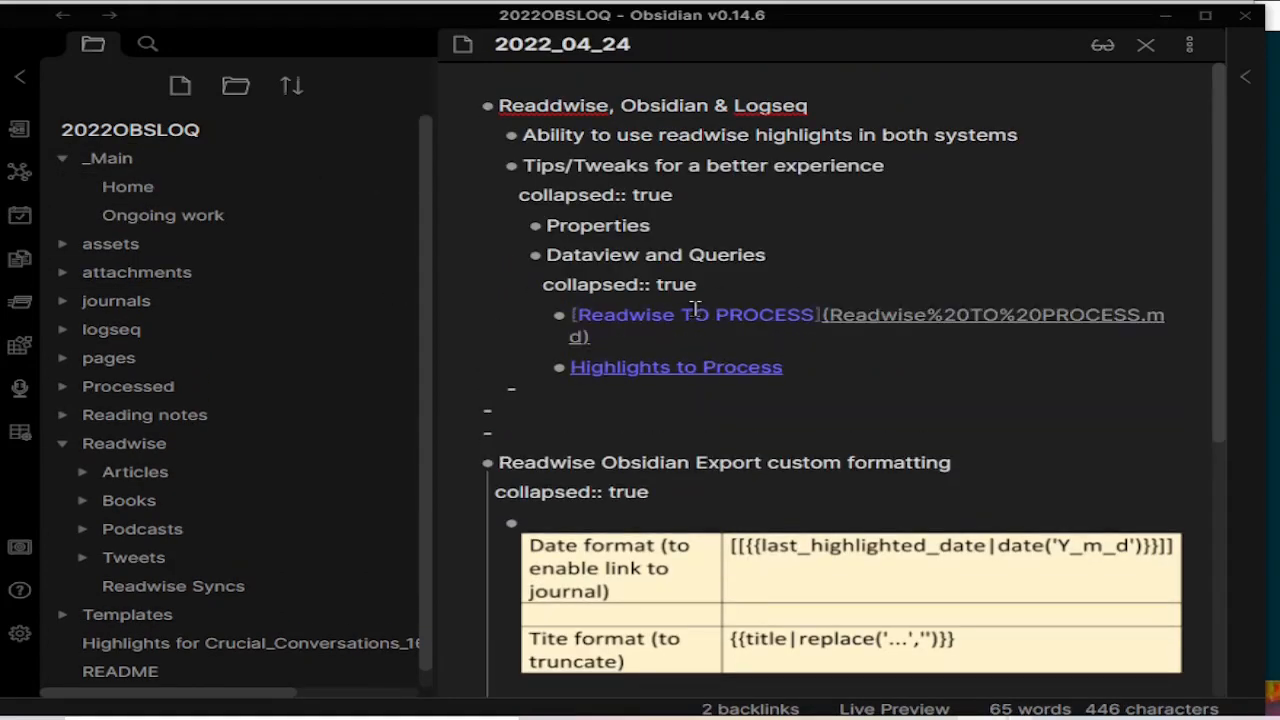
click(880, 318)
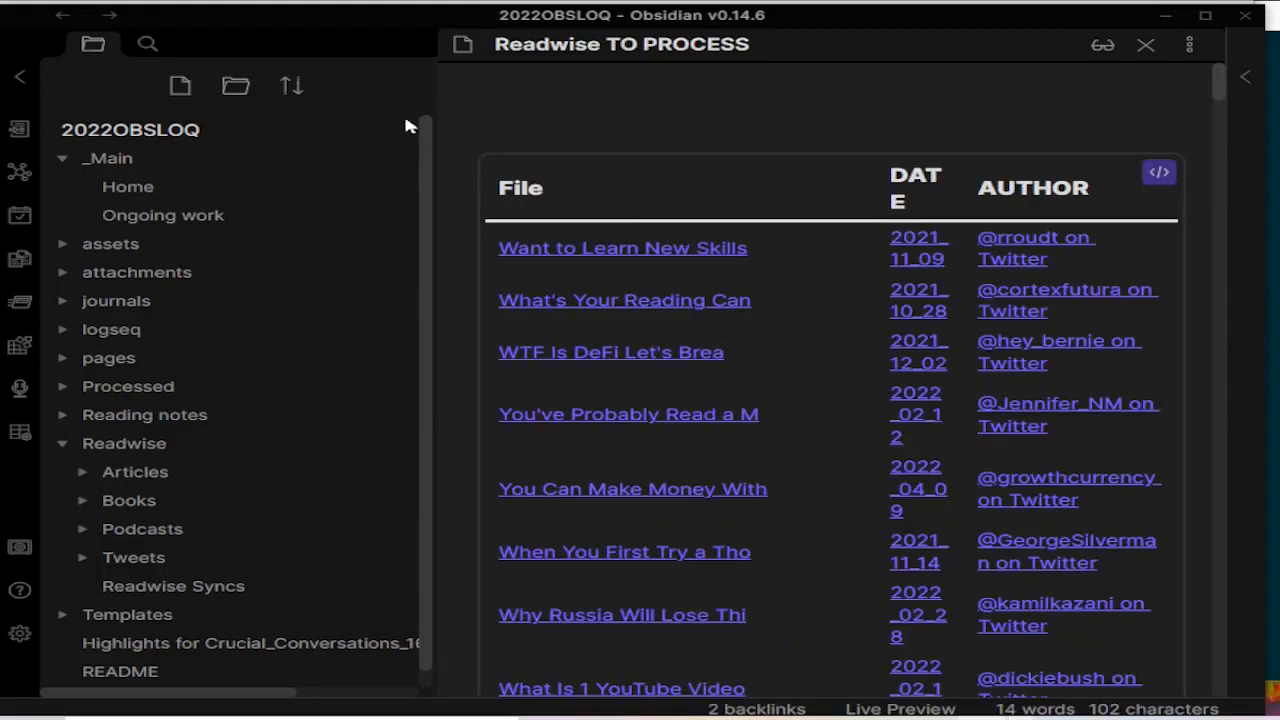
click(20, 79)
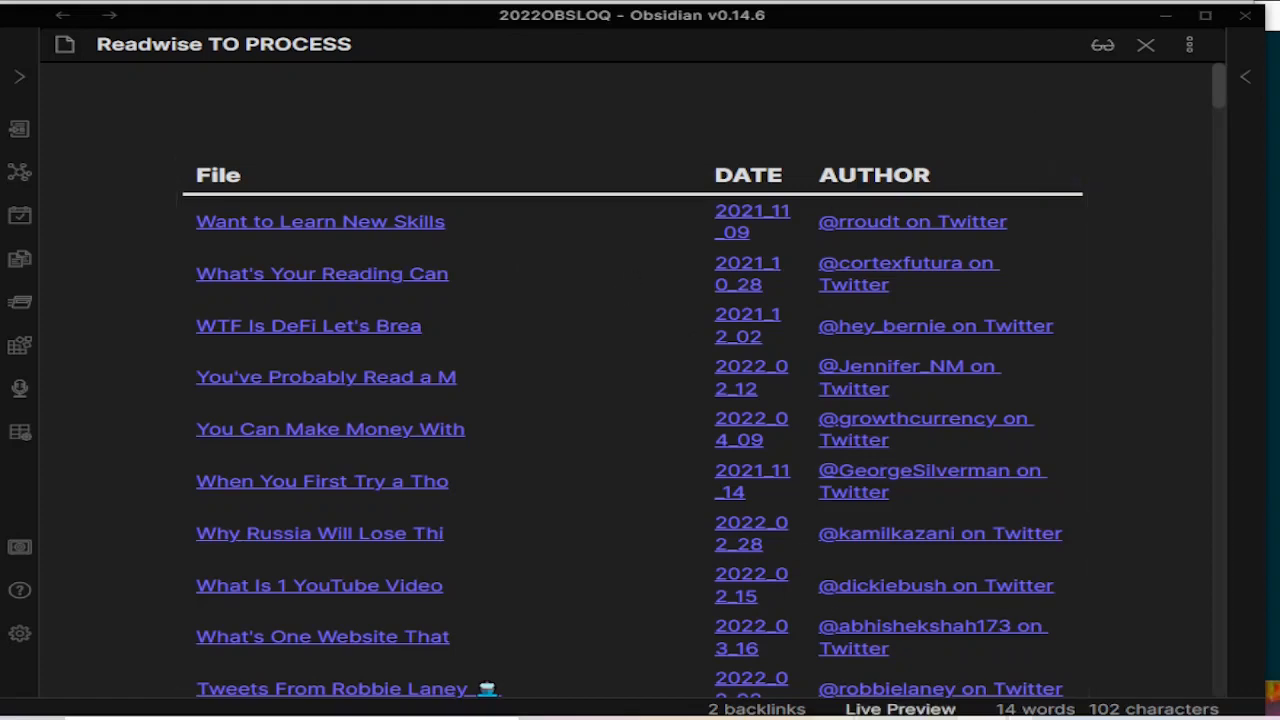
- Switch to the Readwise export preferences and highlight the Status:: #toprocess line and its #toprocess tag in the page metadata template
click(1038, 658)
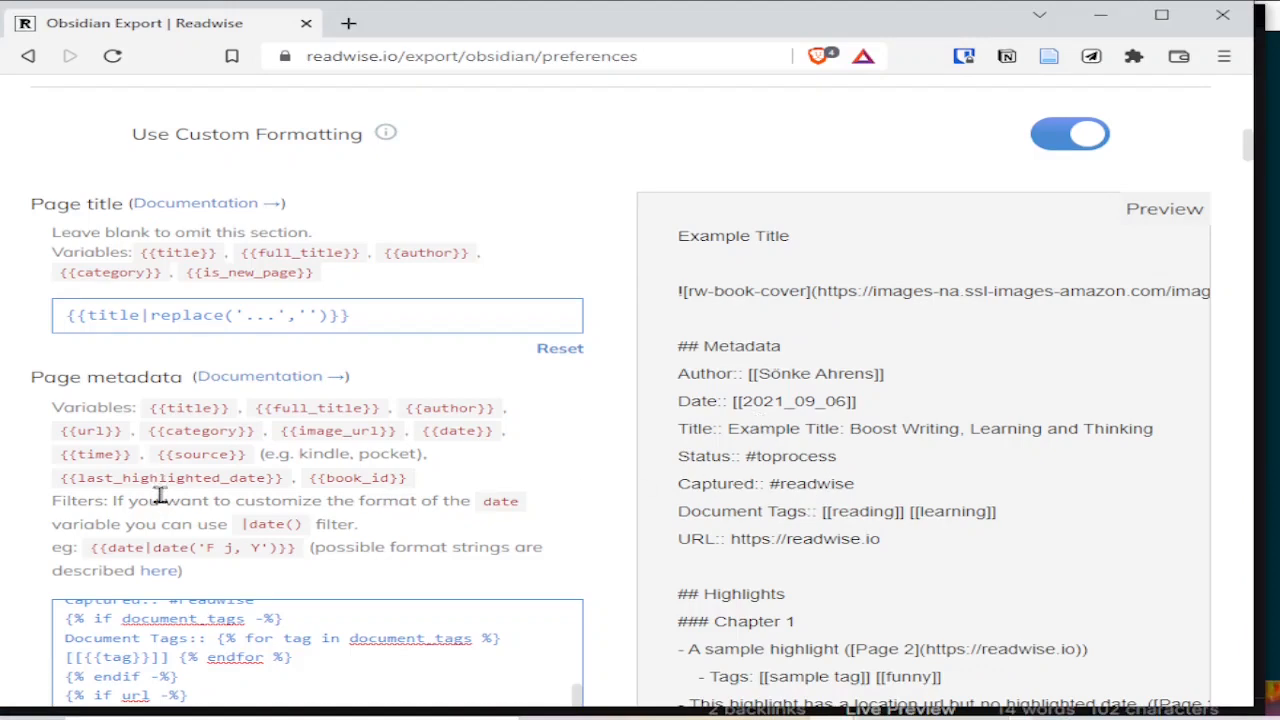
scroll(251, 594, down, 1)
scroll(322, 410, up, 2)
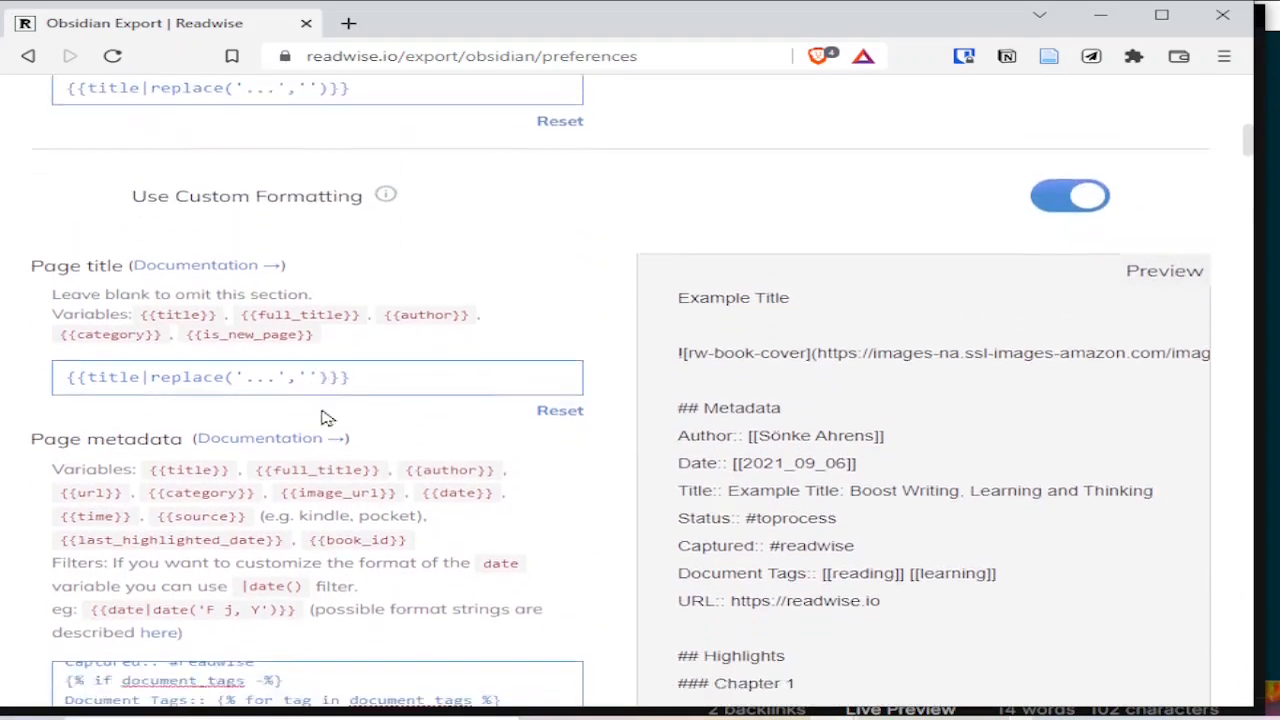
scroll(300, 415, down, 4)
scroll(290, 416, down, 1)
scroll(409, 300, up, 1)
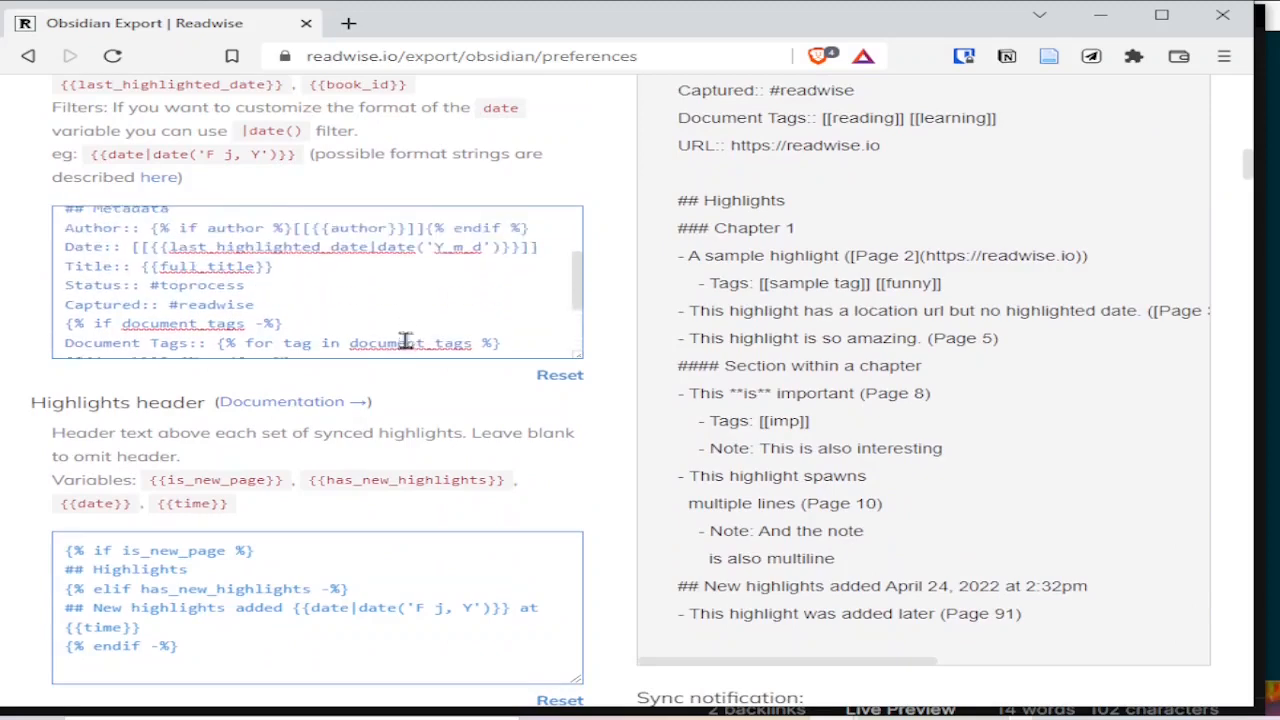
drag(64, 285, 368, 281)
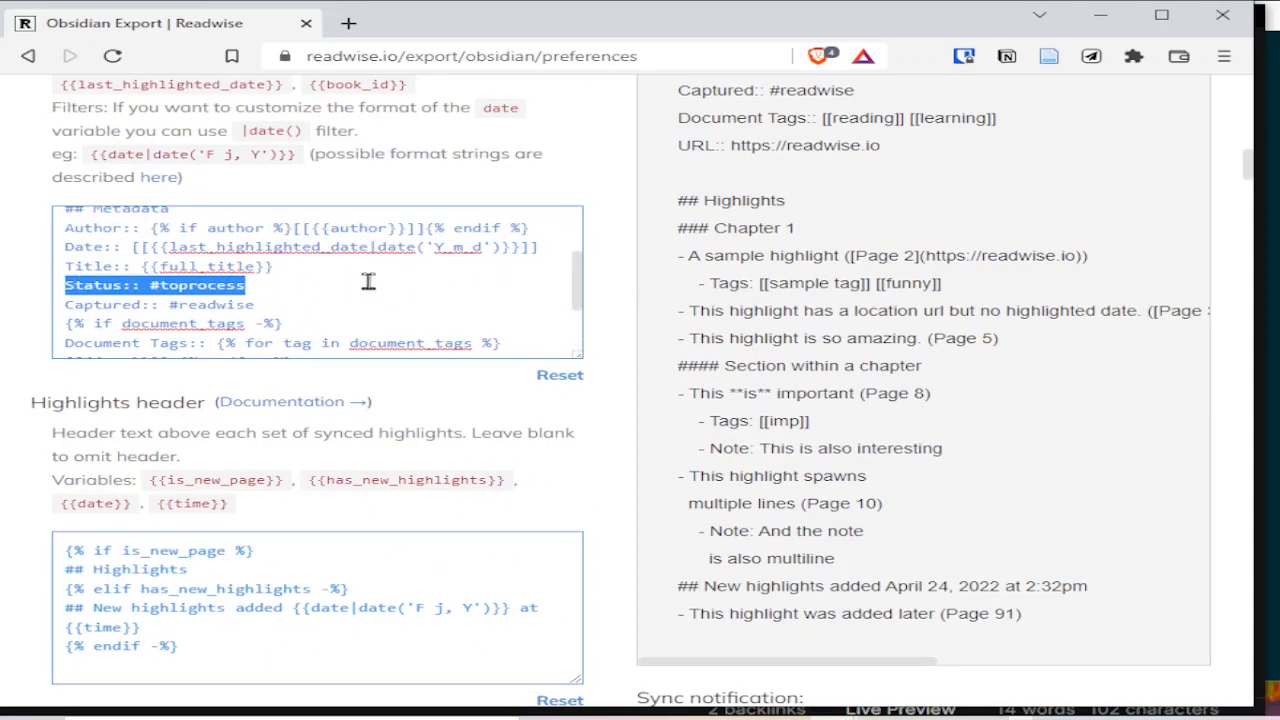
click(279, 287)
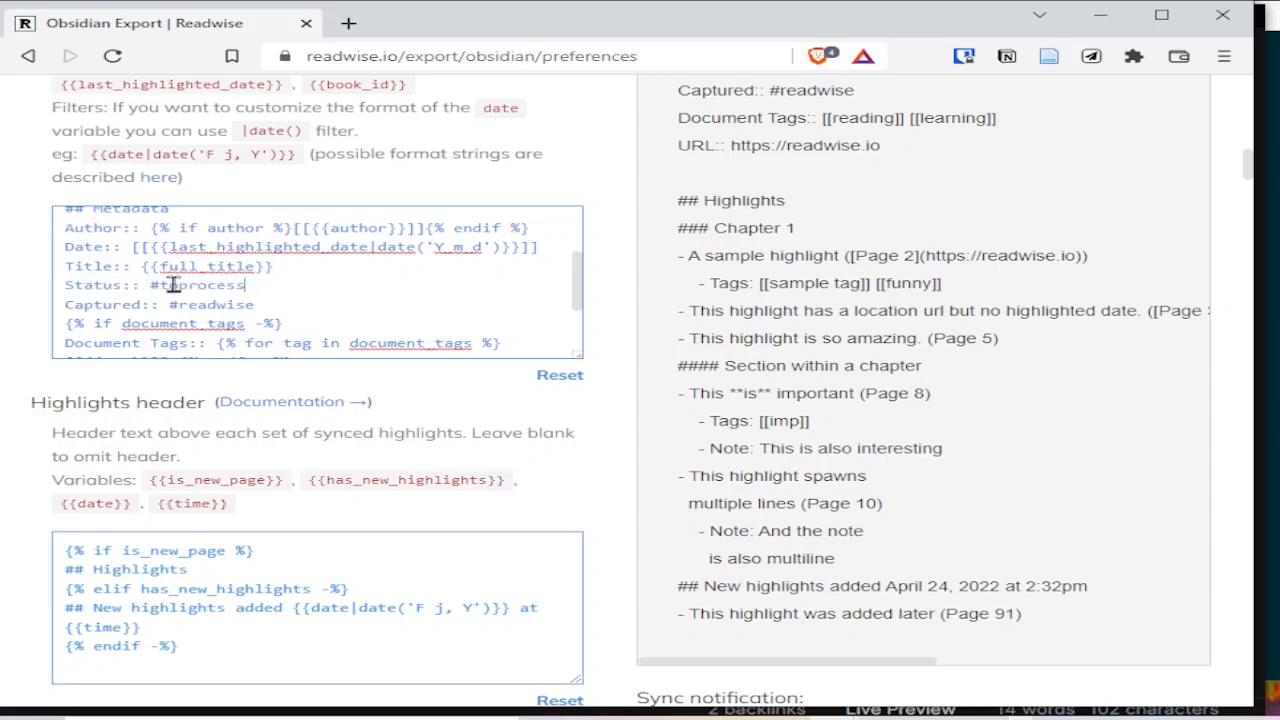
drag(149, 285, 250, 287)
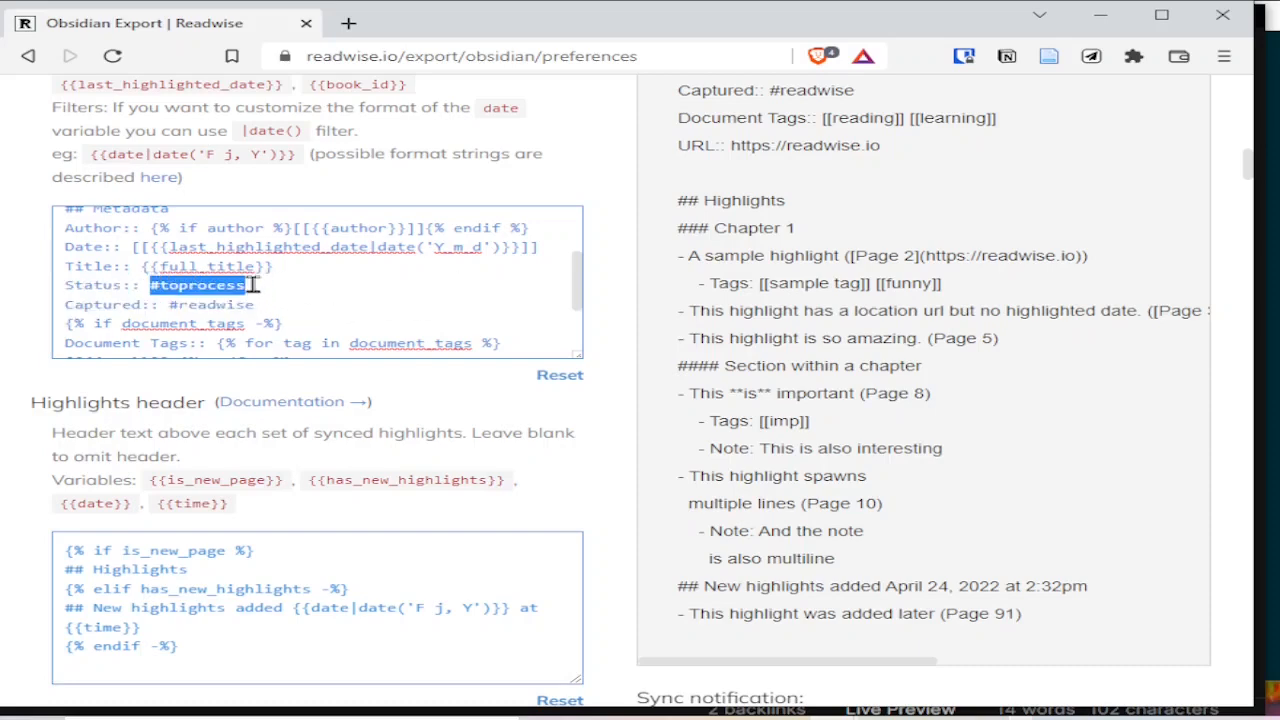
- Return to Obsidian and reveal the Dataview query behind the Readwise TO PROCESS table
click(1104, 20)
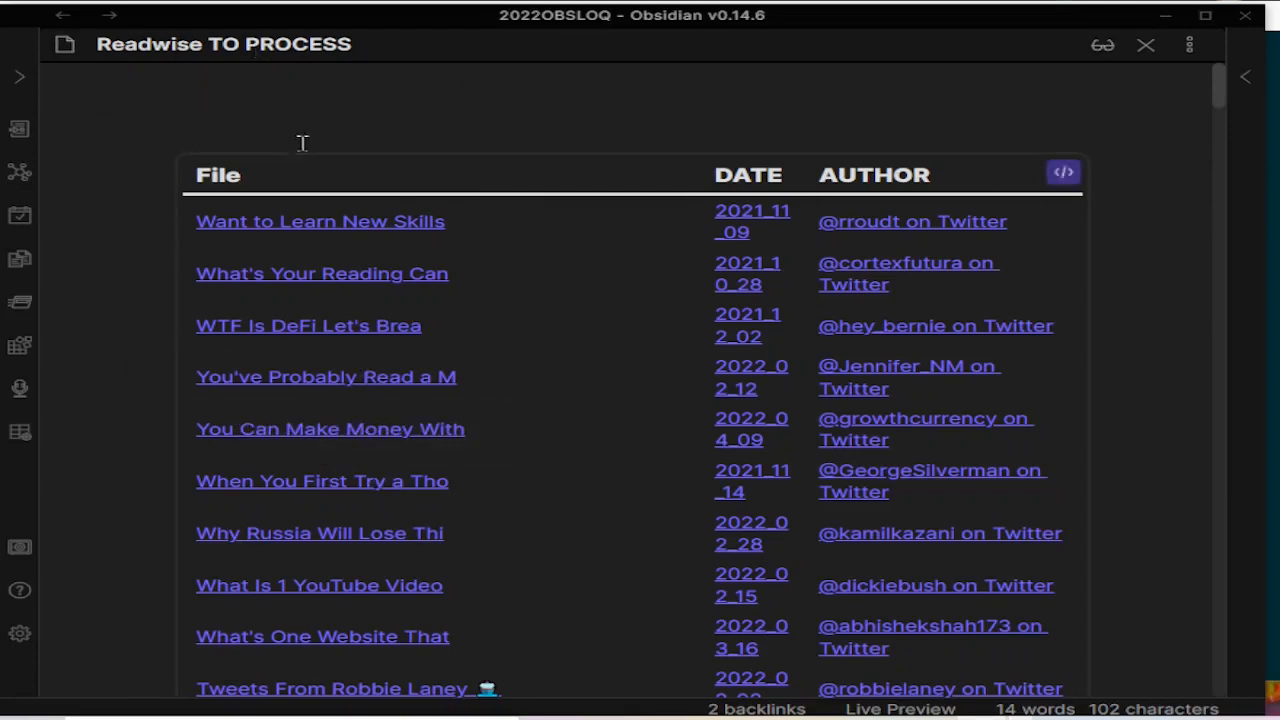
click(1063, 176)
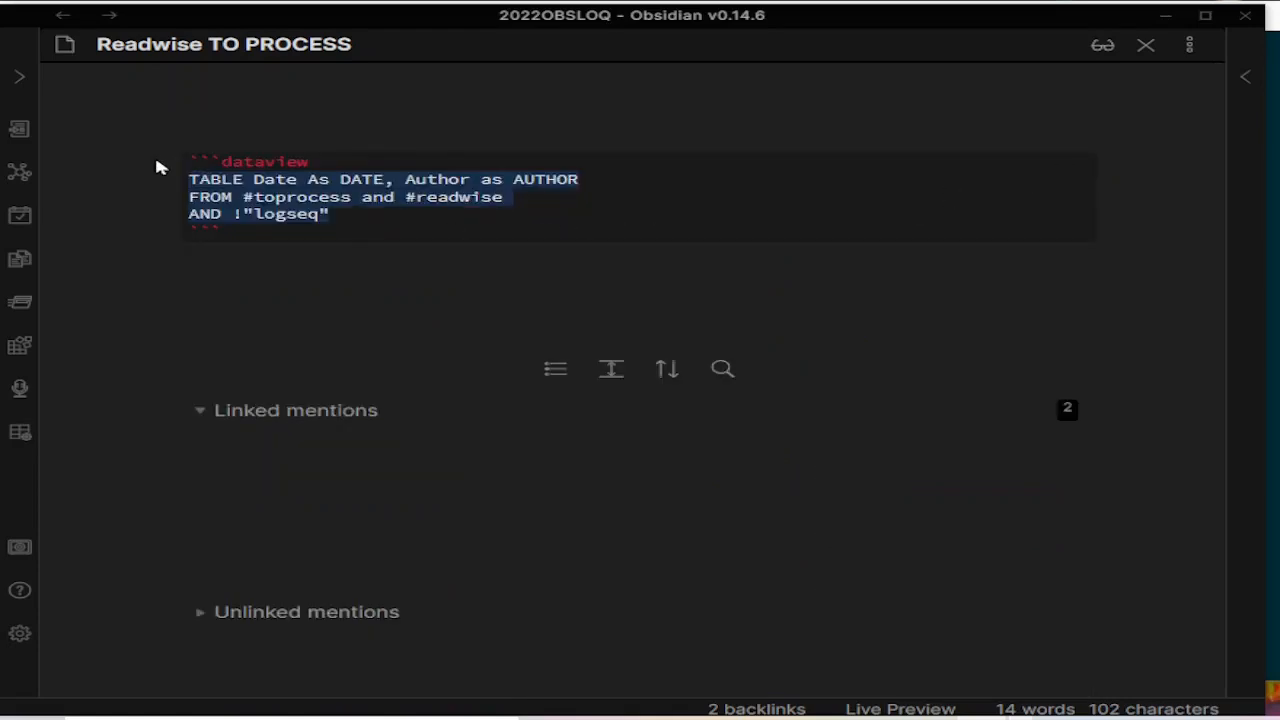
click(366, 234)
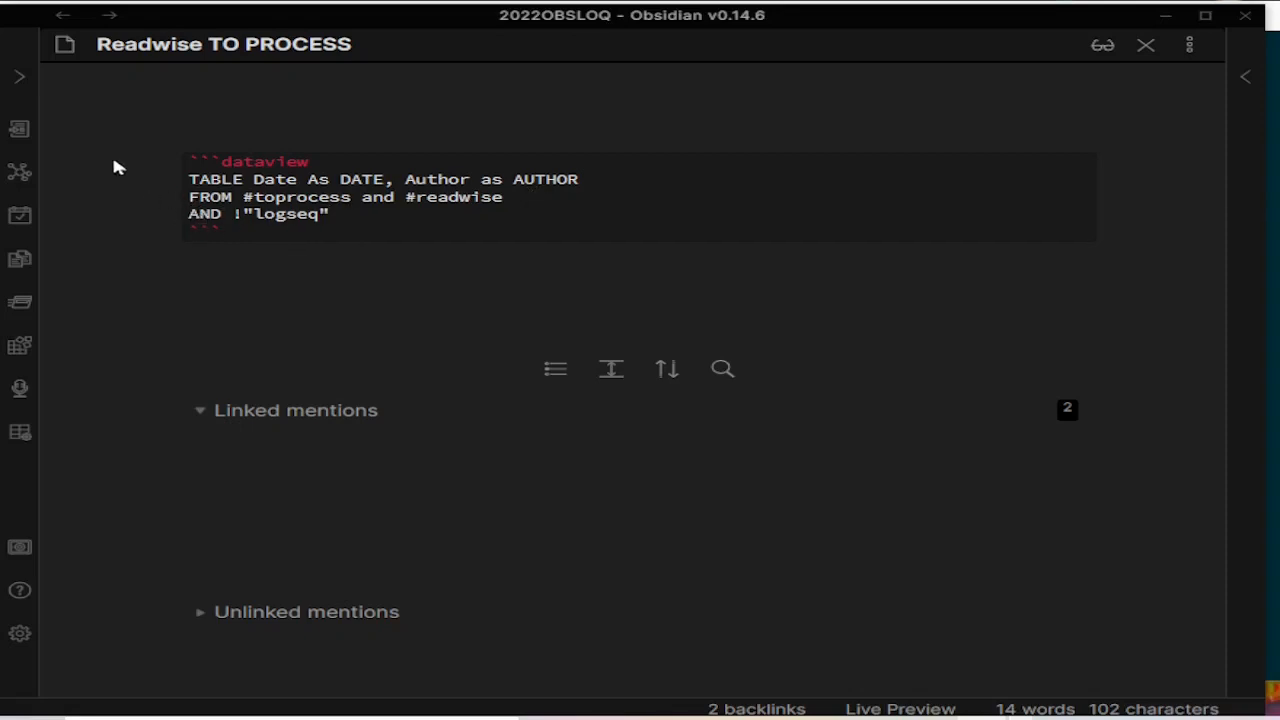
- Inspect the logseq folder and its bak subfolder alongside the query's !"logseq" exclusion, and collapse the folder
click(19, 86)
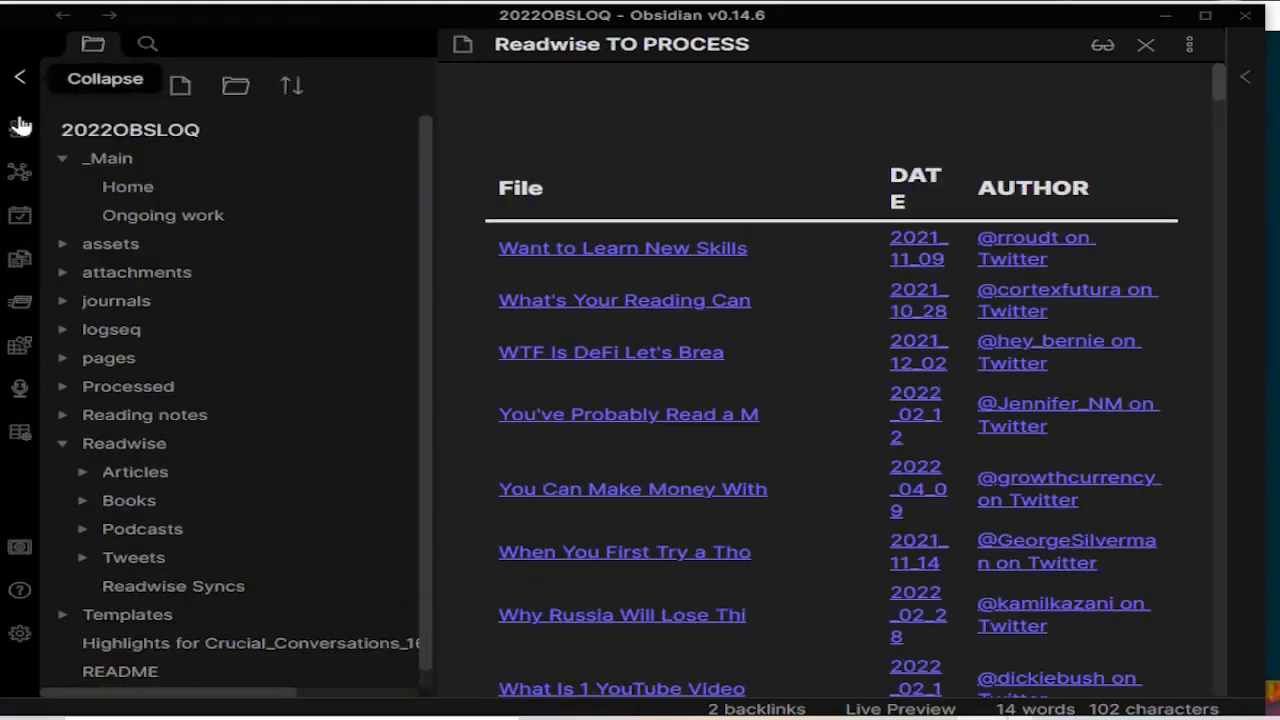
click(64, 333)
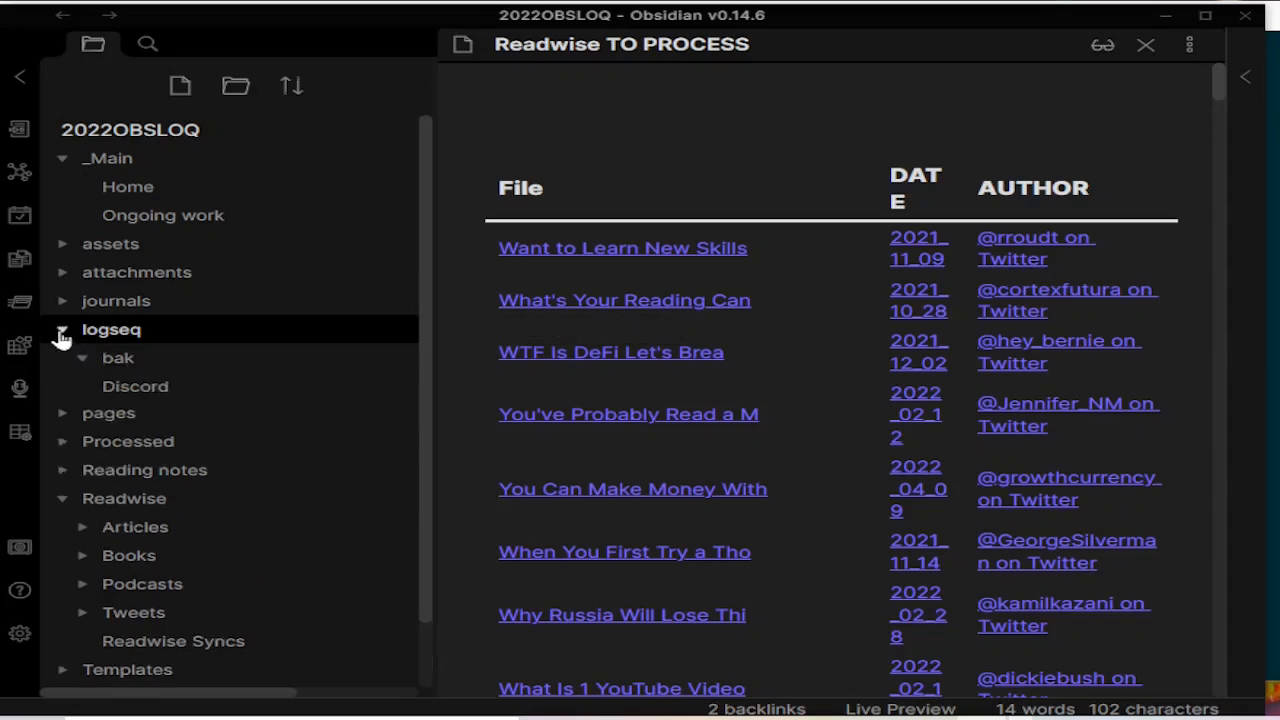
click(100, 416)
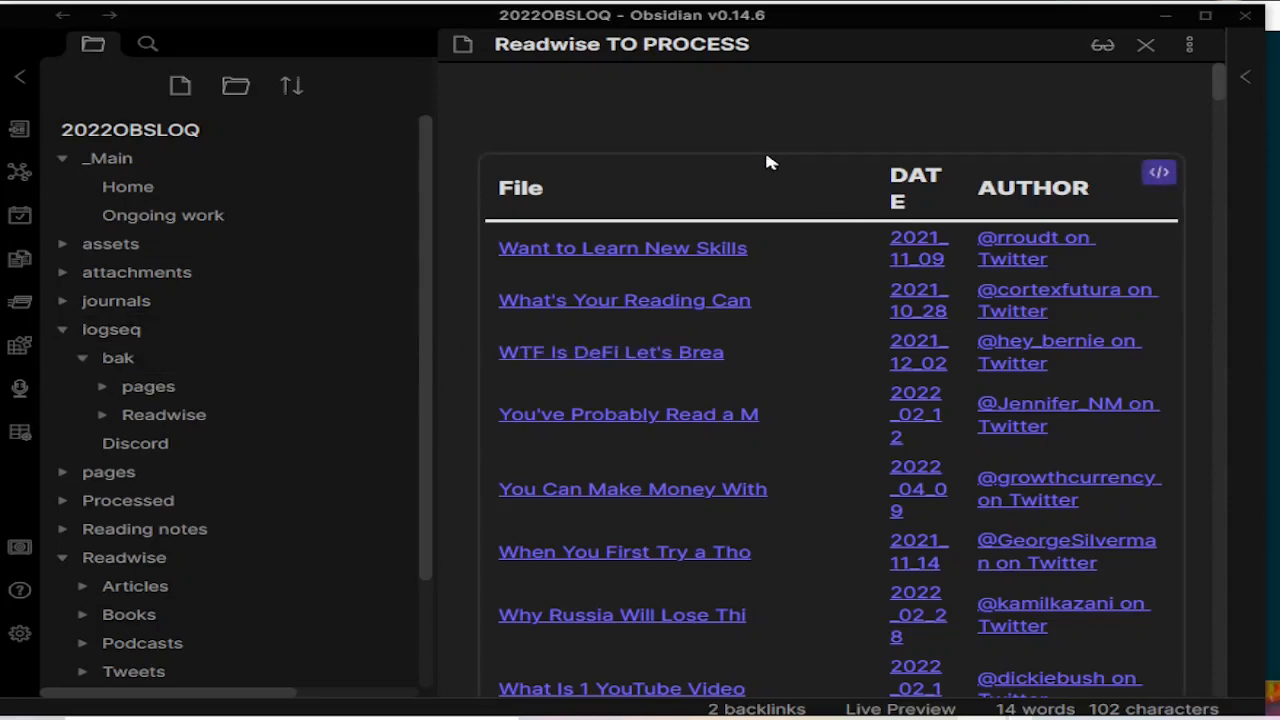
click(1160, 172)
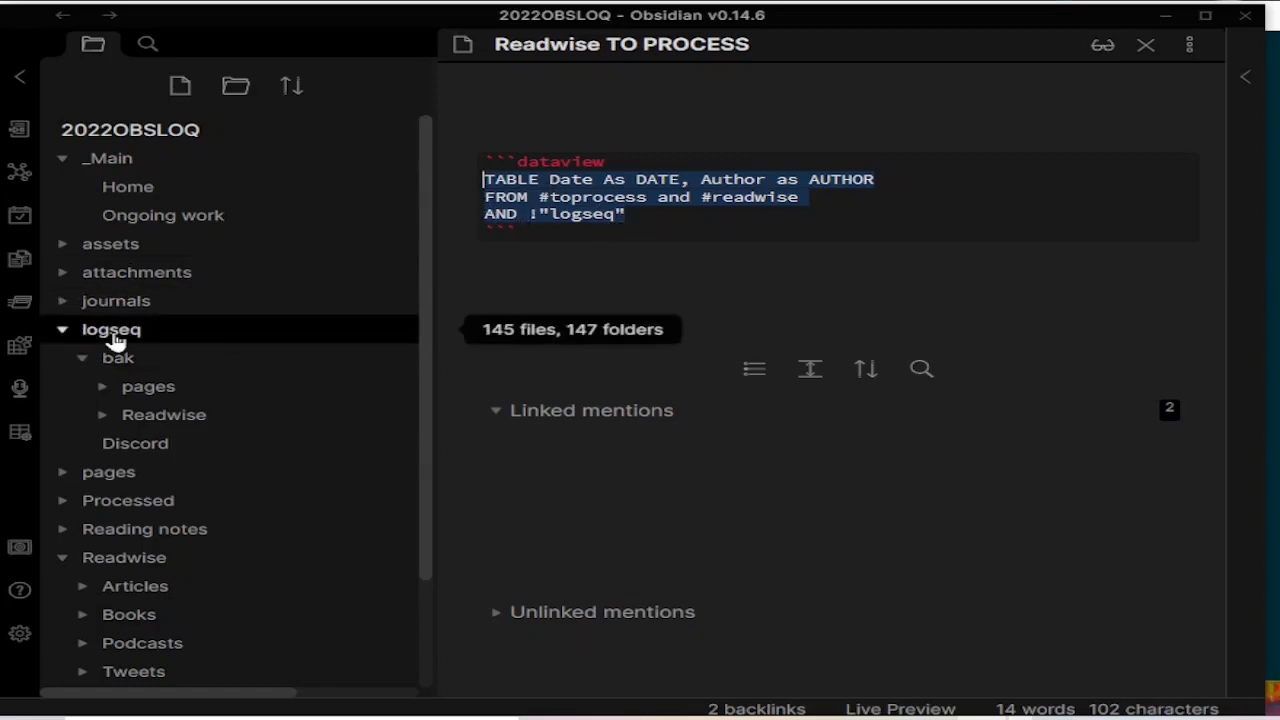
click(63, 331)
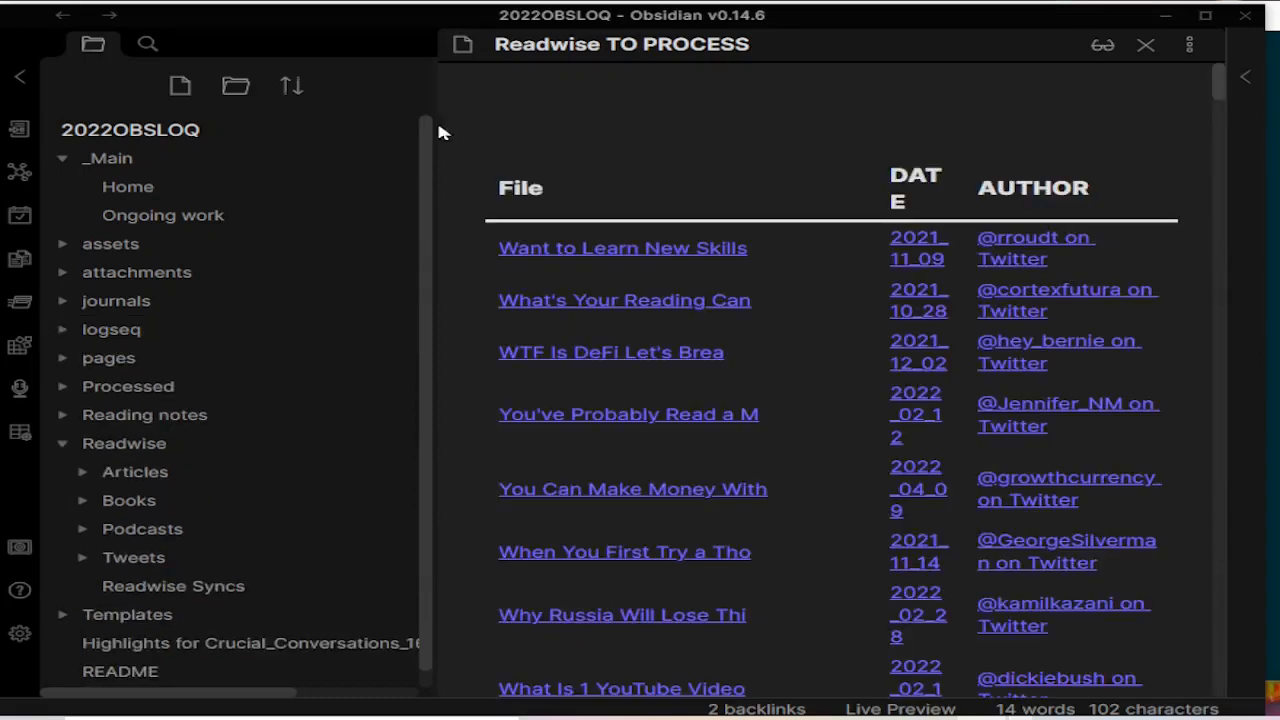
- Hide the file list and switch to the Apr 24th, 2022 journal page in Logseq
click(19, 82)
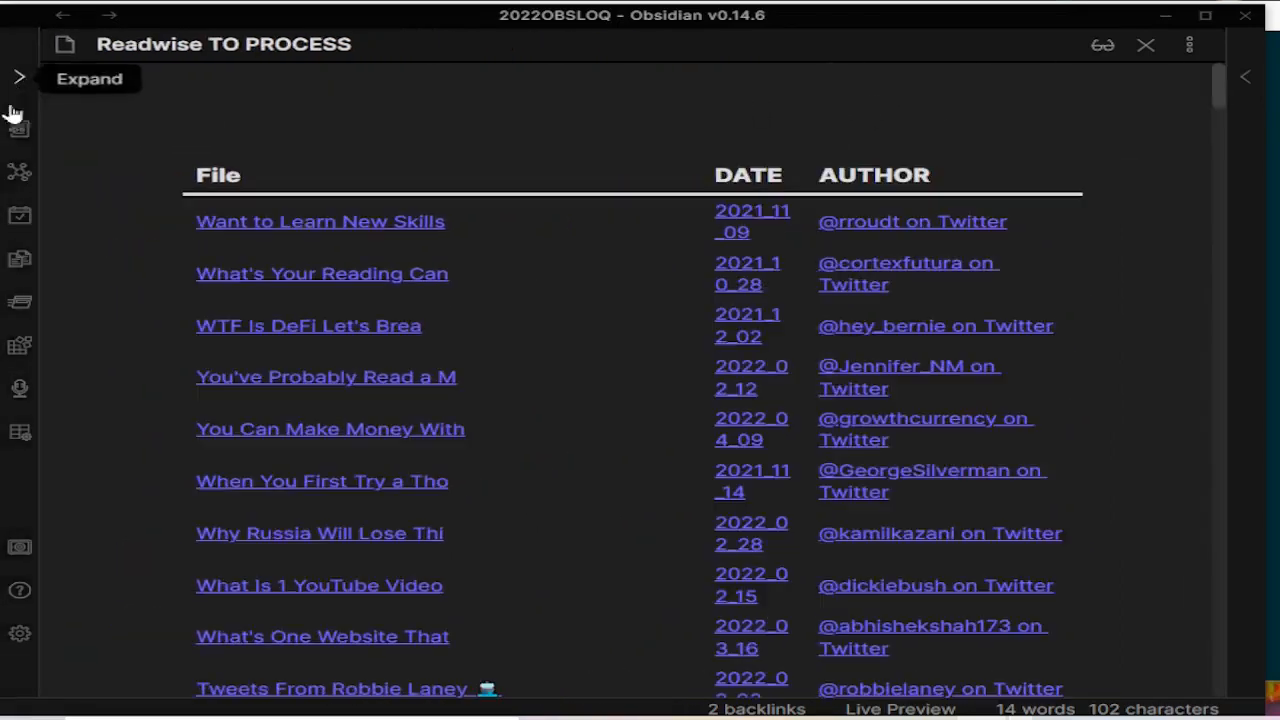
click(1167, 22)
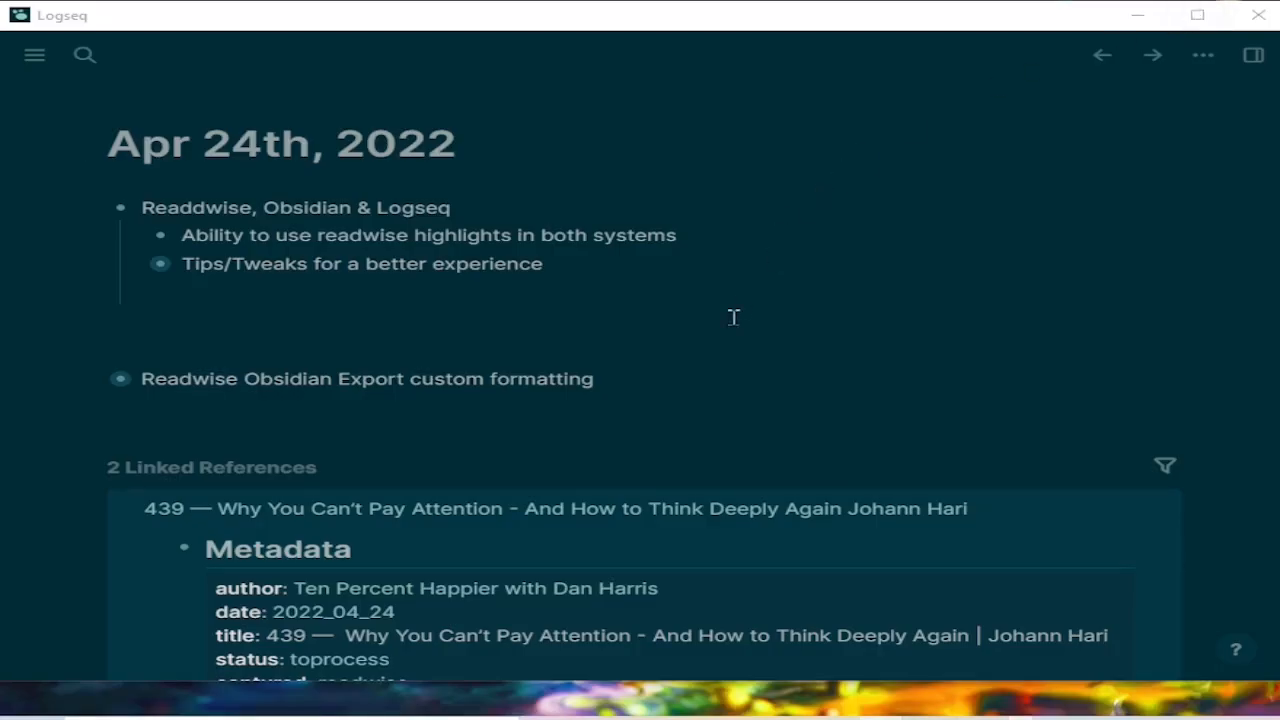
- Review and collapse the Readwise Obsidian Export custom formatting block, and expand Tips/Tweaks for a better experience down to the Dataview and Queries links
click(95, 379)
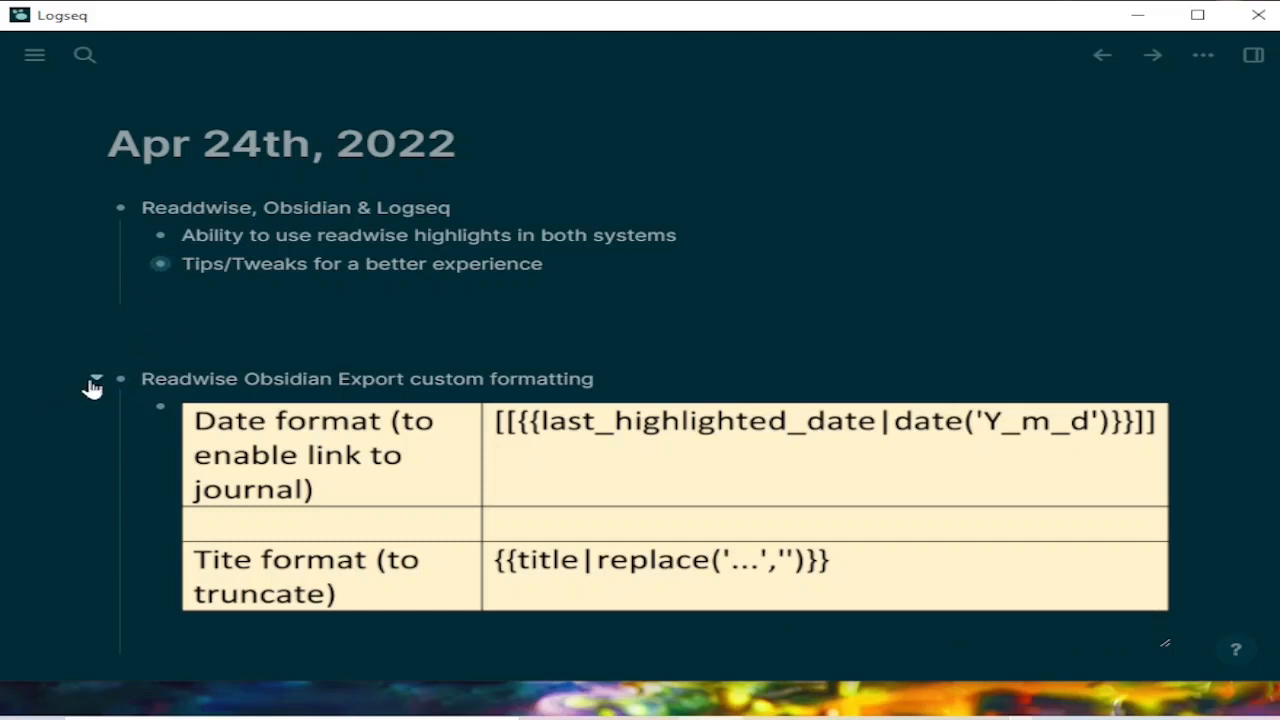
click(95, 381)
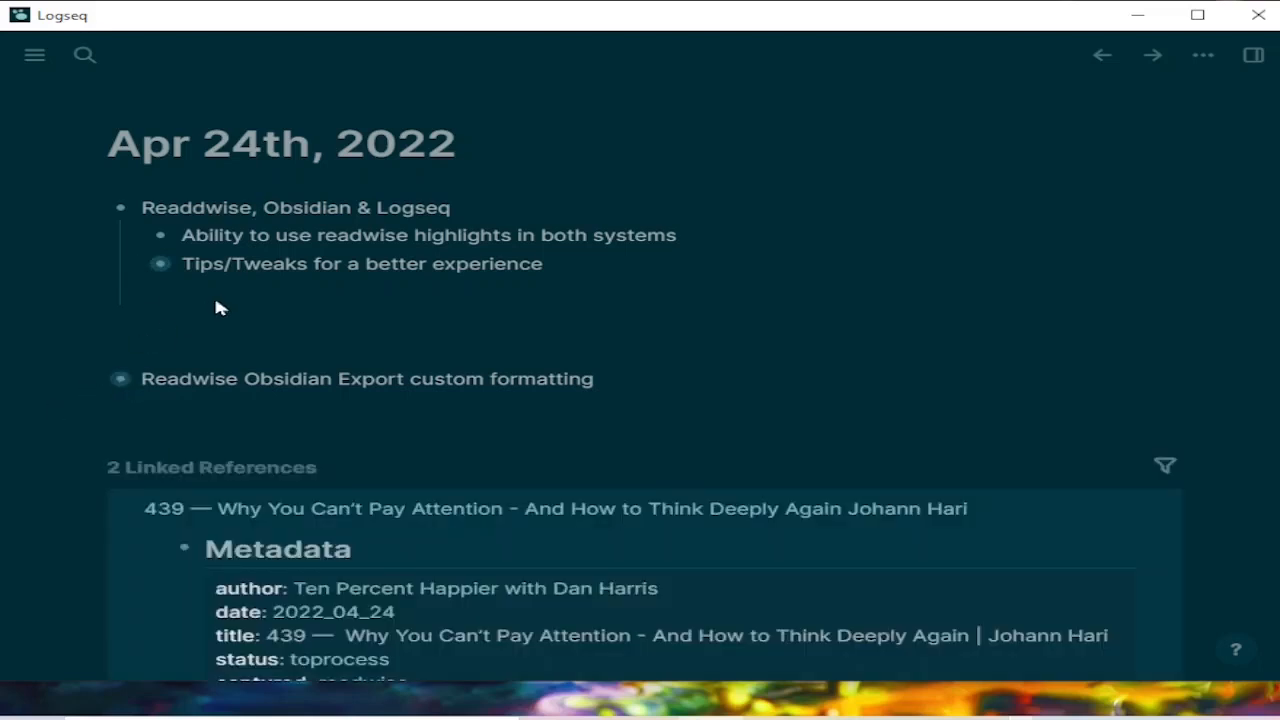
click(138, 265)
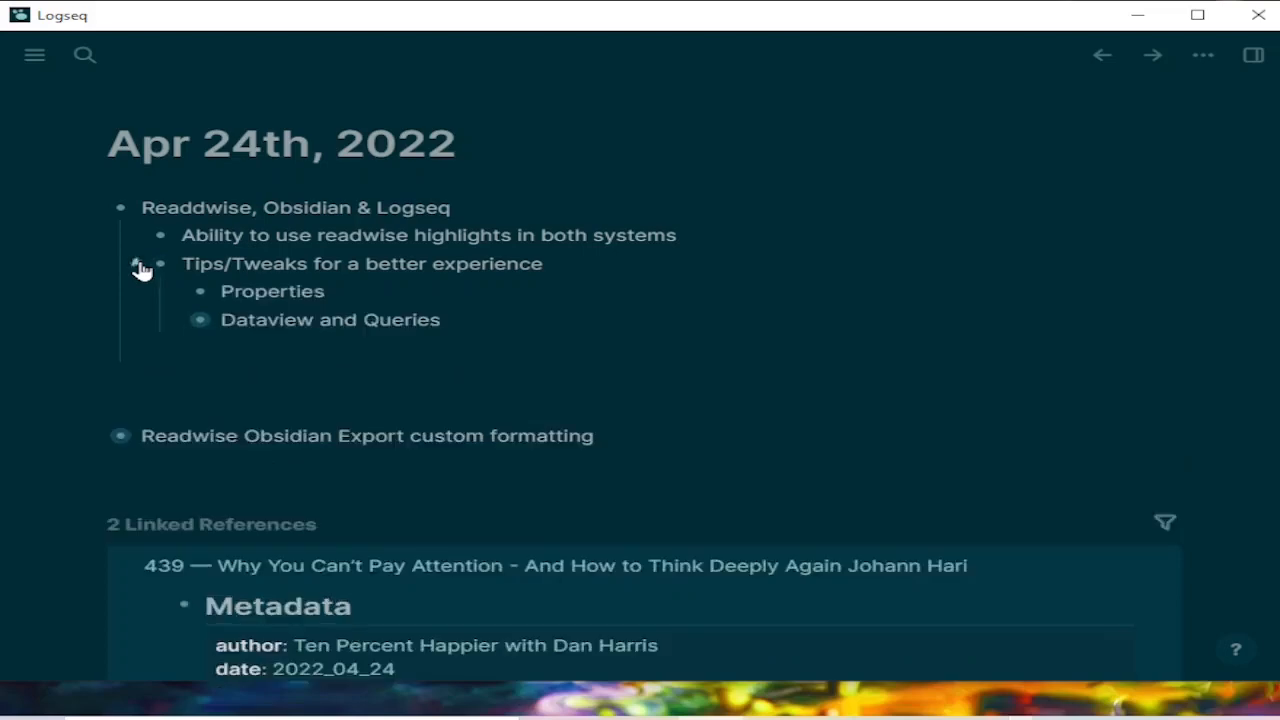
click(174, 320)
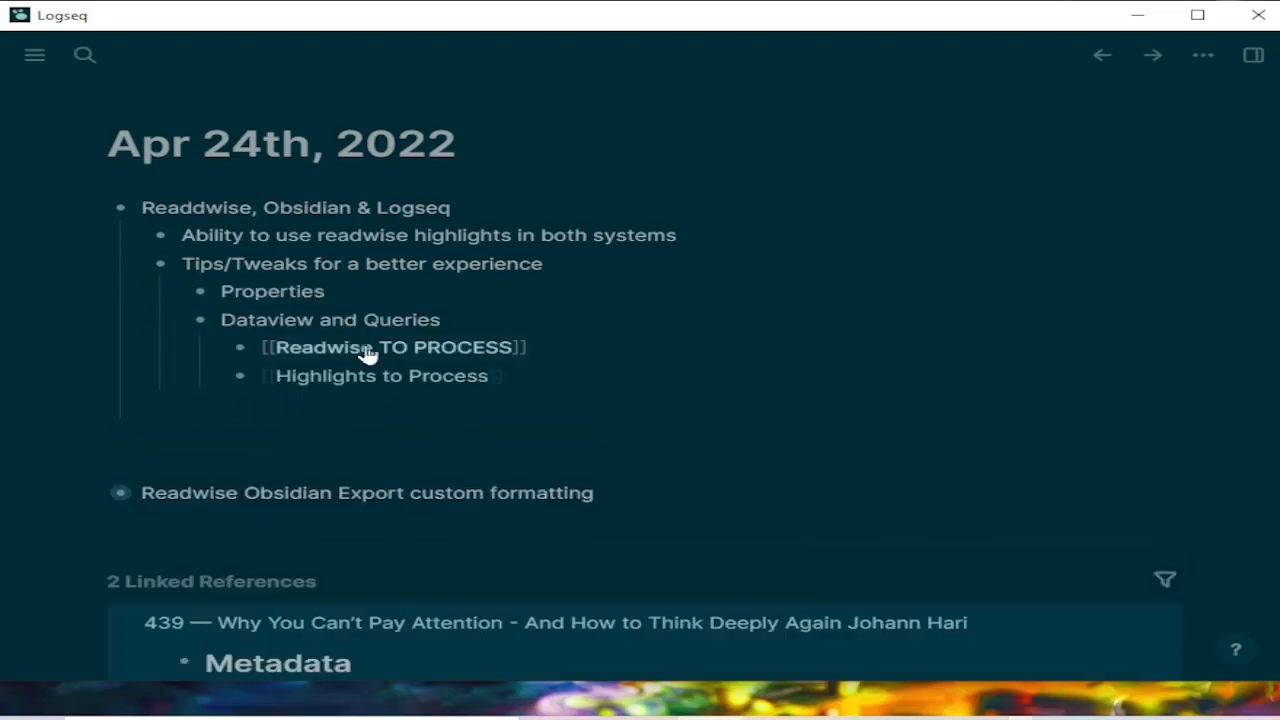
mouse_move(389, 352)
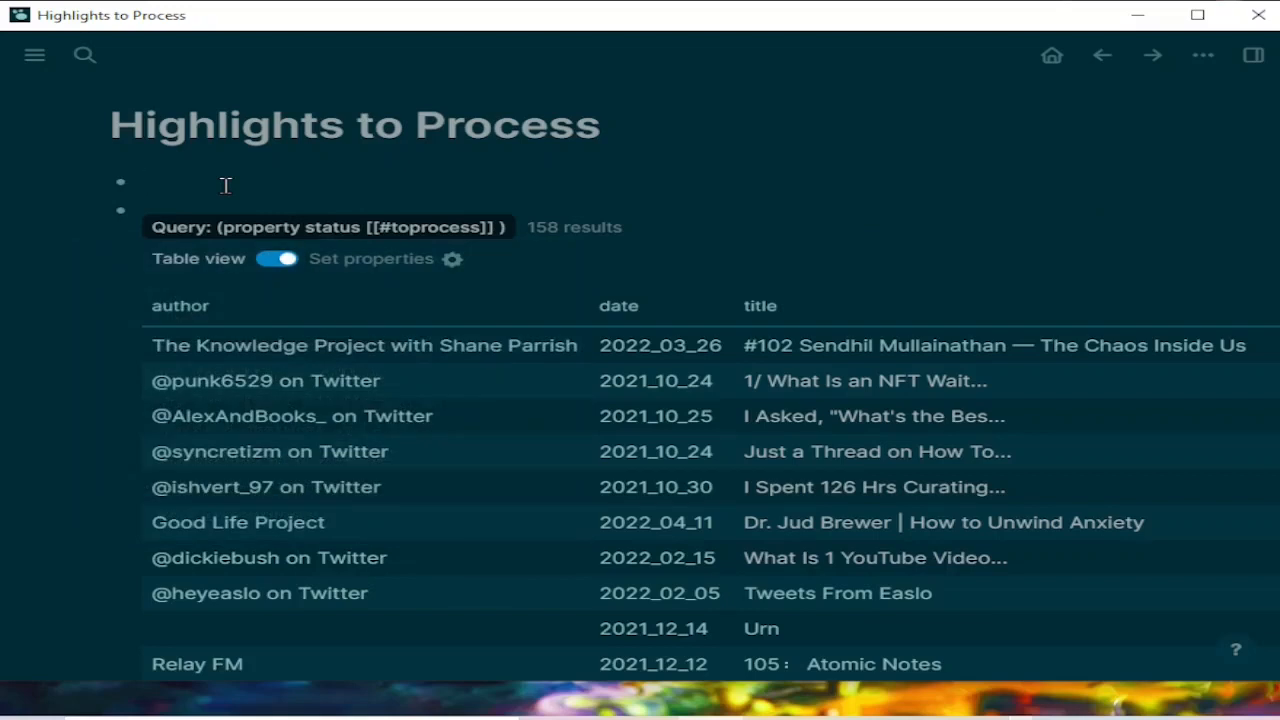
- Reveal the source of the status #toprocess query on the Highlights to Process page and browse its results with table view off
key(Down)
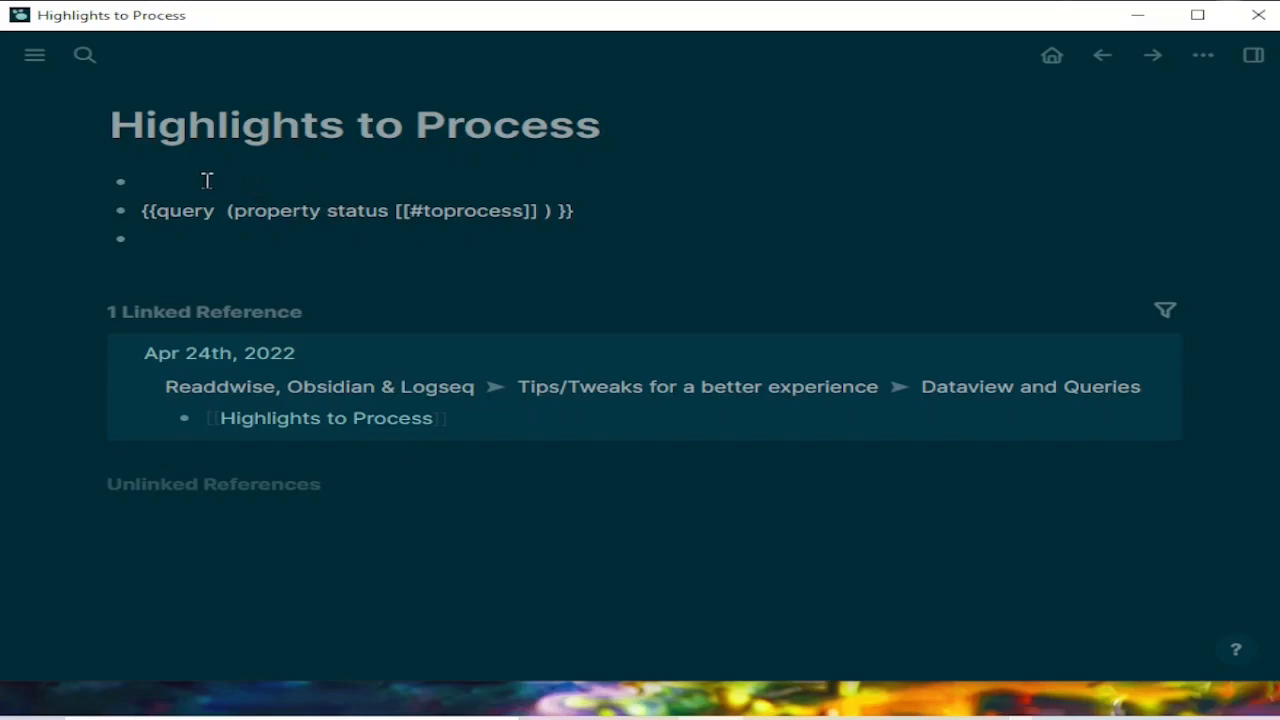
click(238, 196)
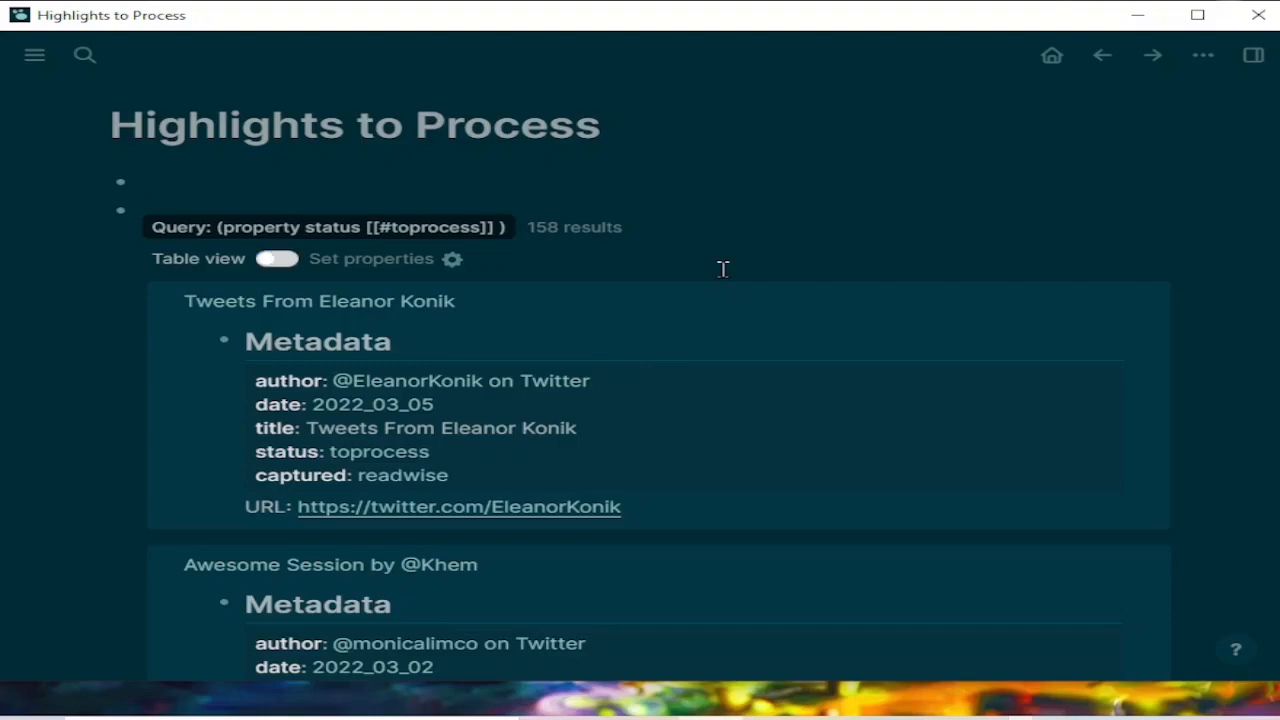
scroll(736, 327, down, 12)
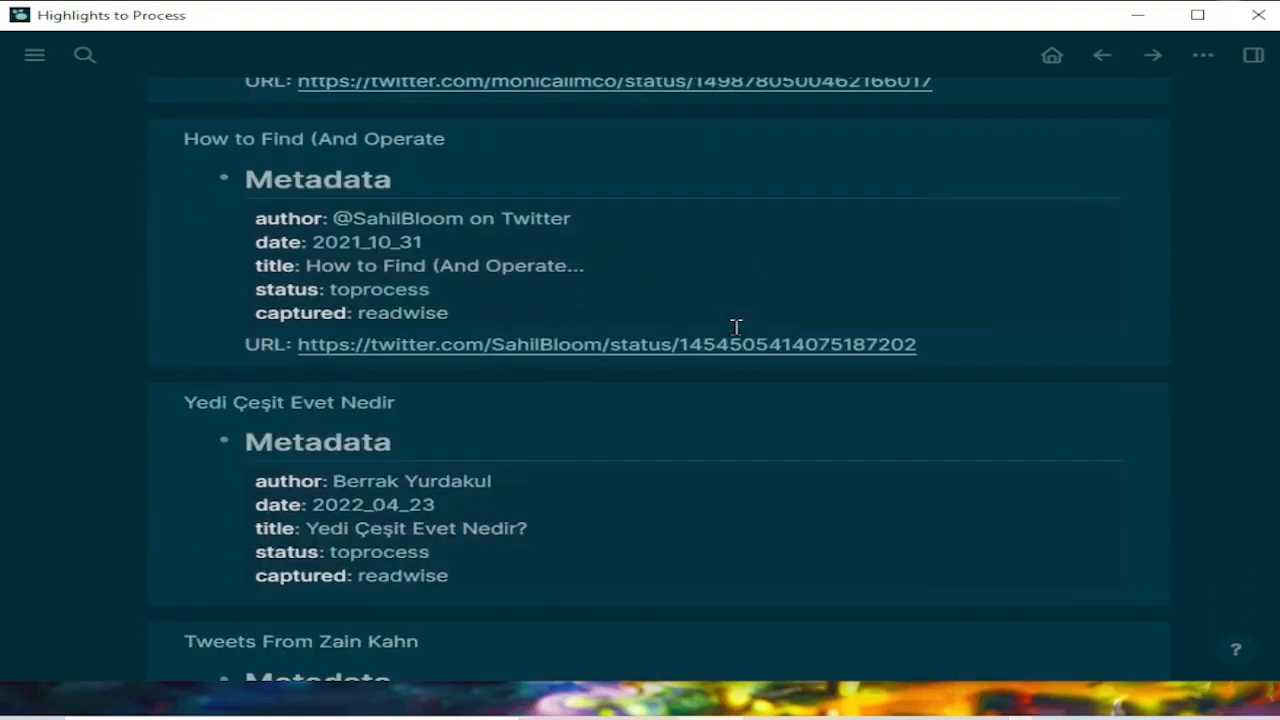
scroll(736, 327, up, 12)
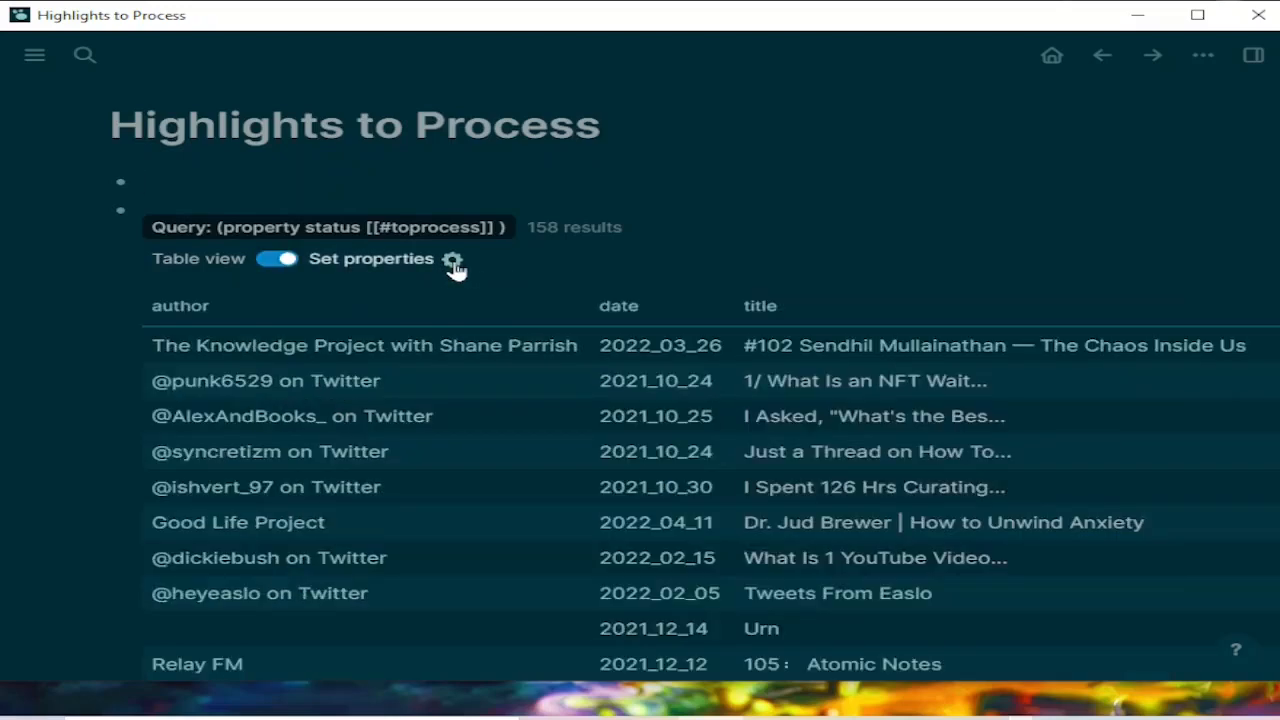
- Review the query's property settings without changing them, and sort the results table by date, newest first
click(453, 262)
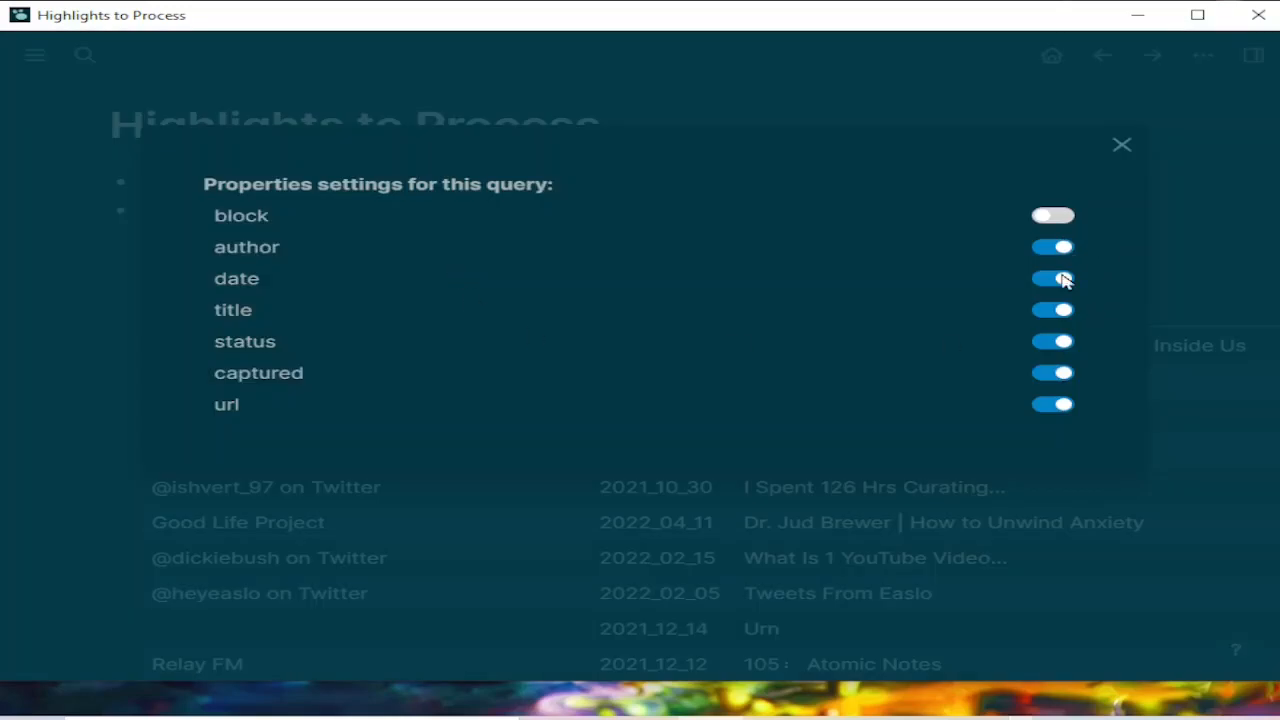
click(1125, 148)
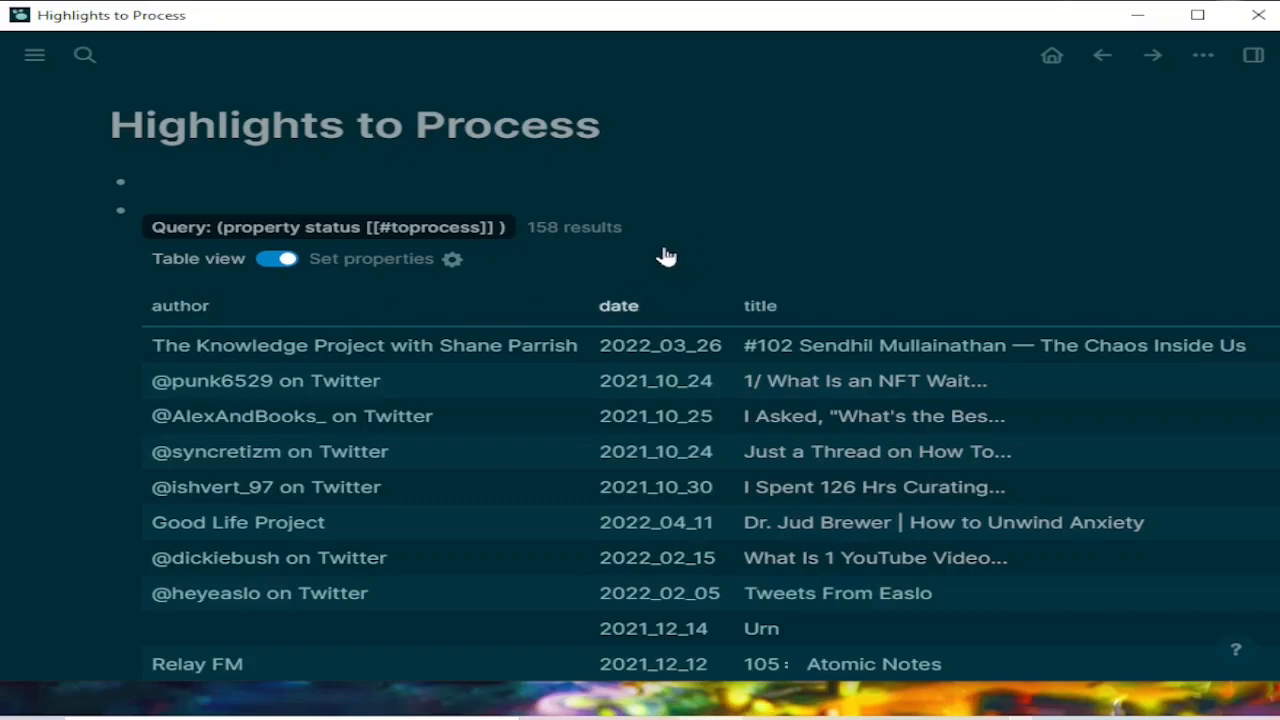
click(620, 305)
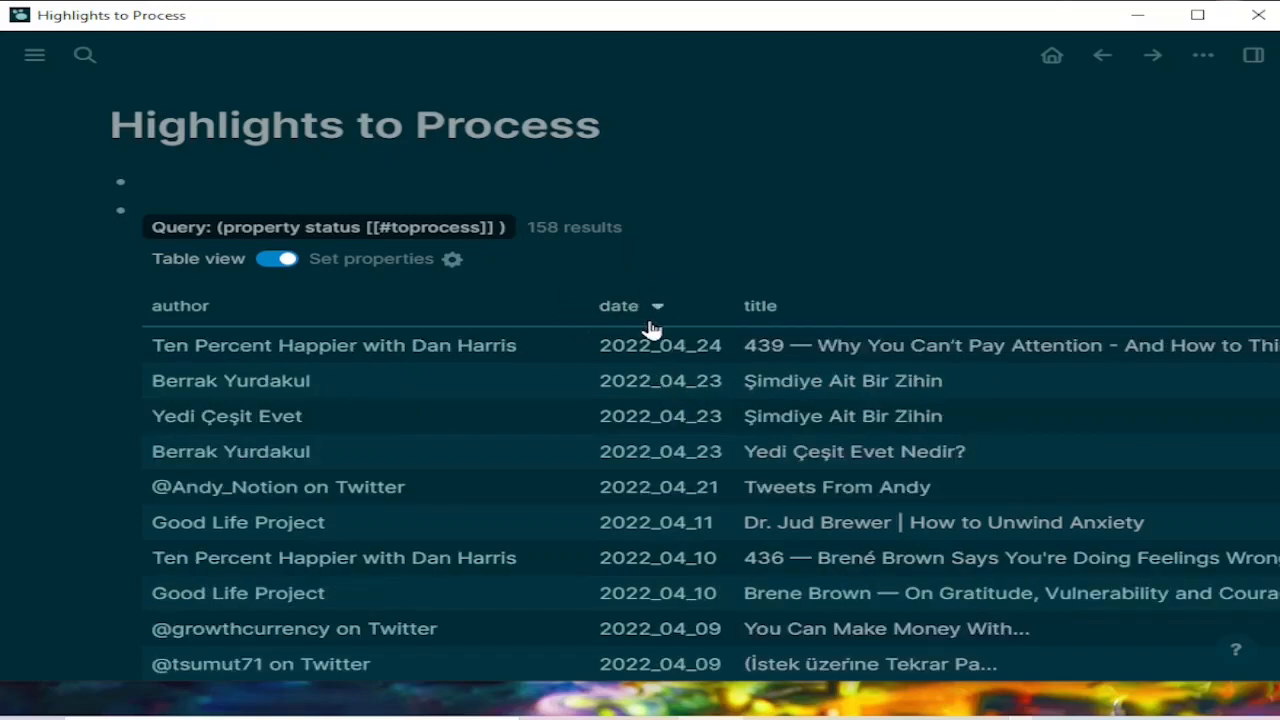
- Return to the Apr 24th, 2022 journal page and hide the navigation sidebar
click(34, 60)
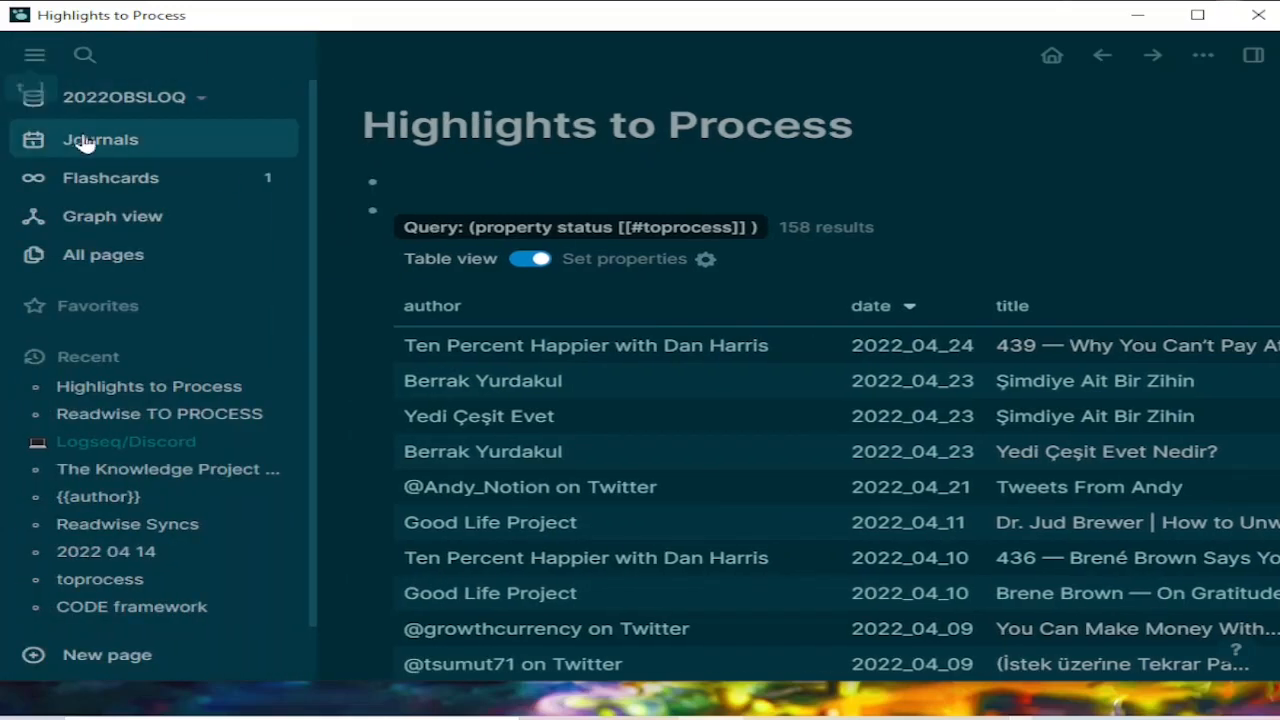
click(1050, 57)
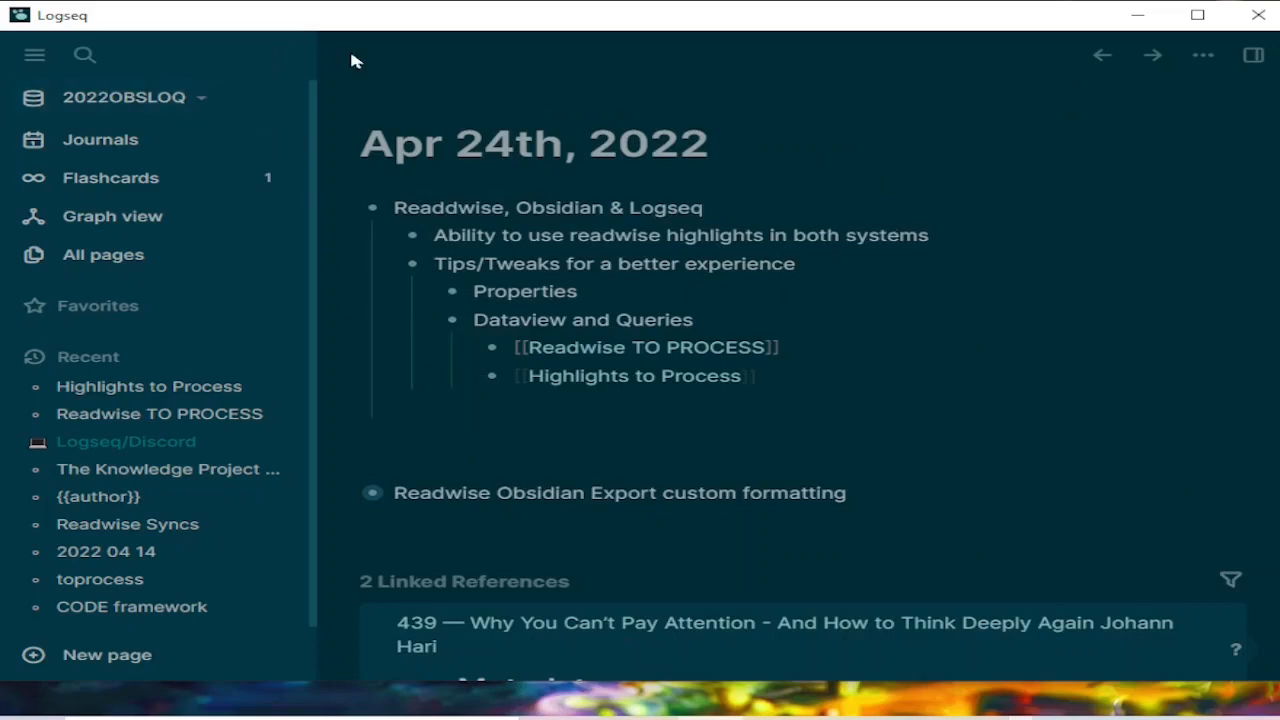
click(34, 55)
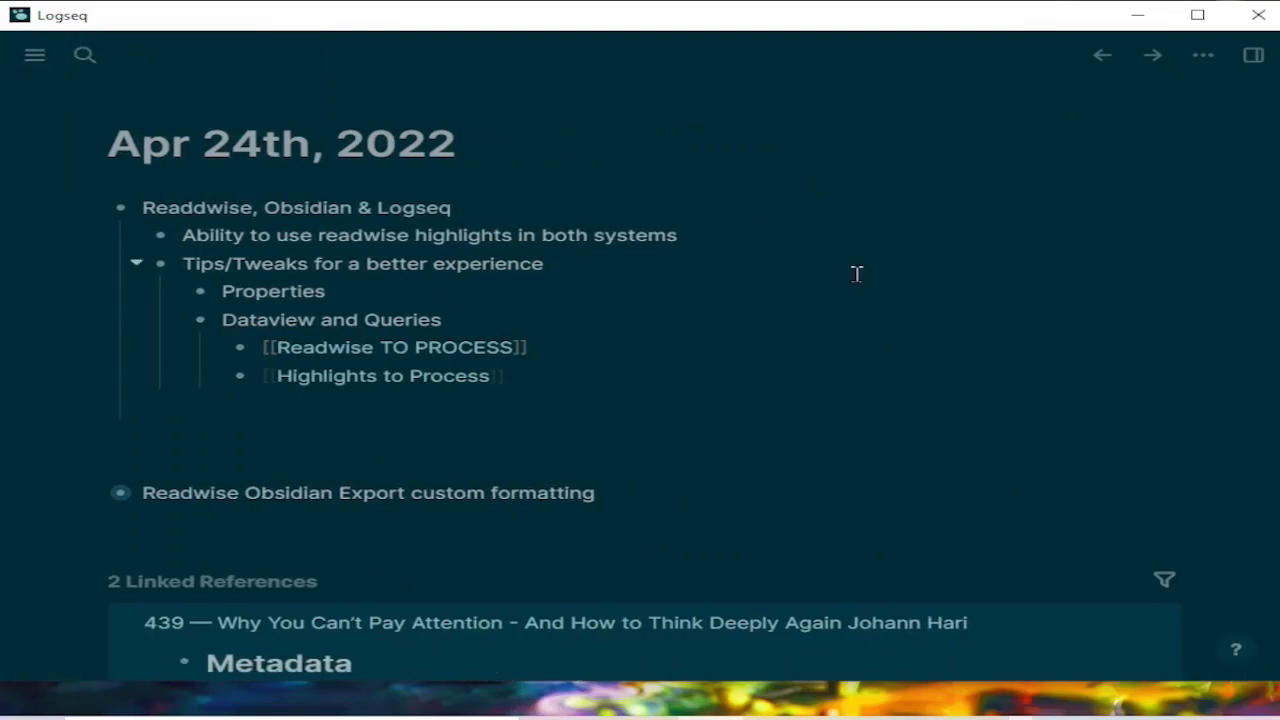